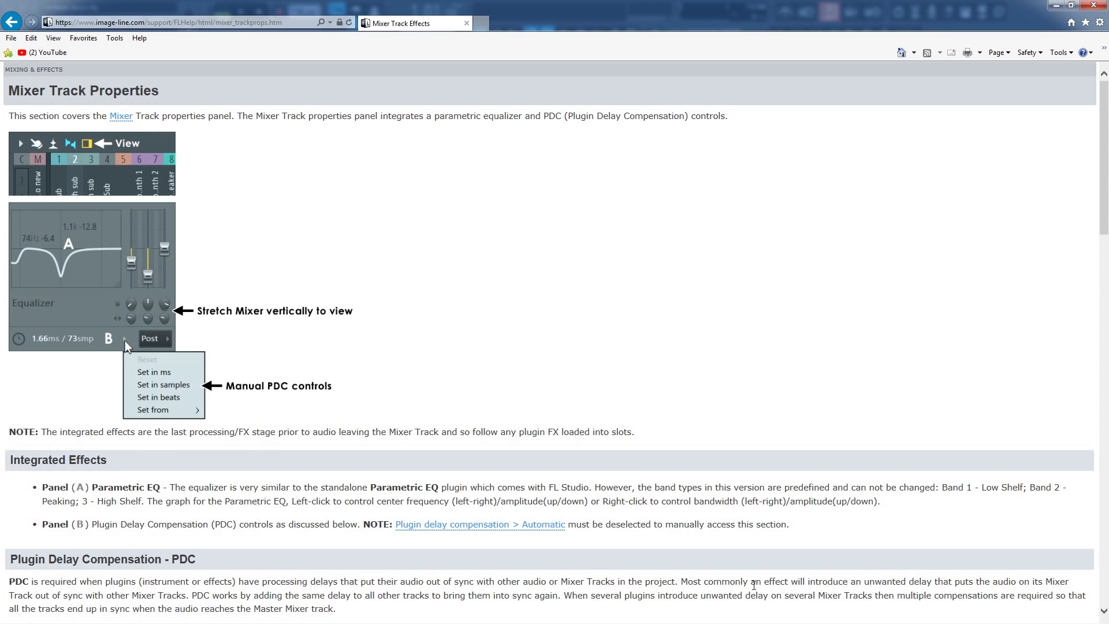
# - Read through the Mixer Track Properties help page, including the plugin delay compensation and manual PDC sections
pyautogui.scroll(-4, 950, 528)
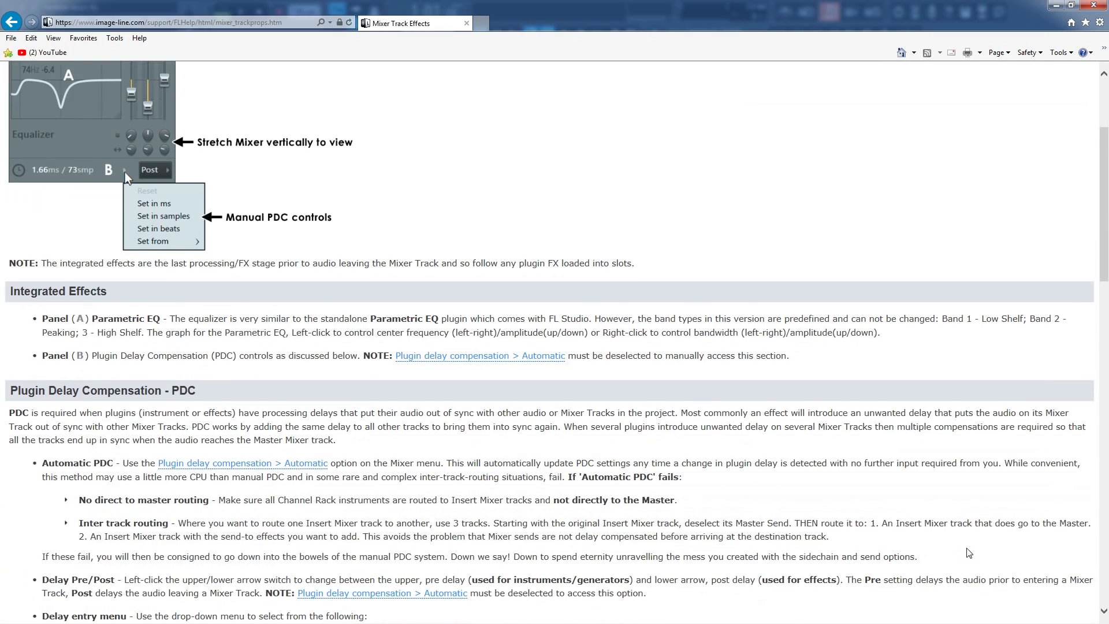
pyautogui.scroll(-3, 973, 536)
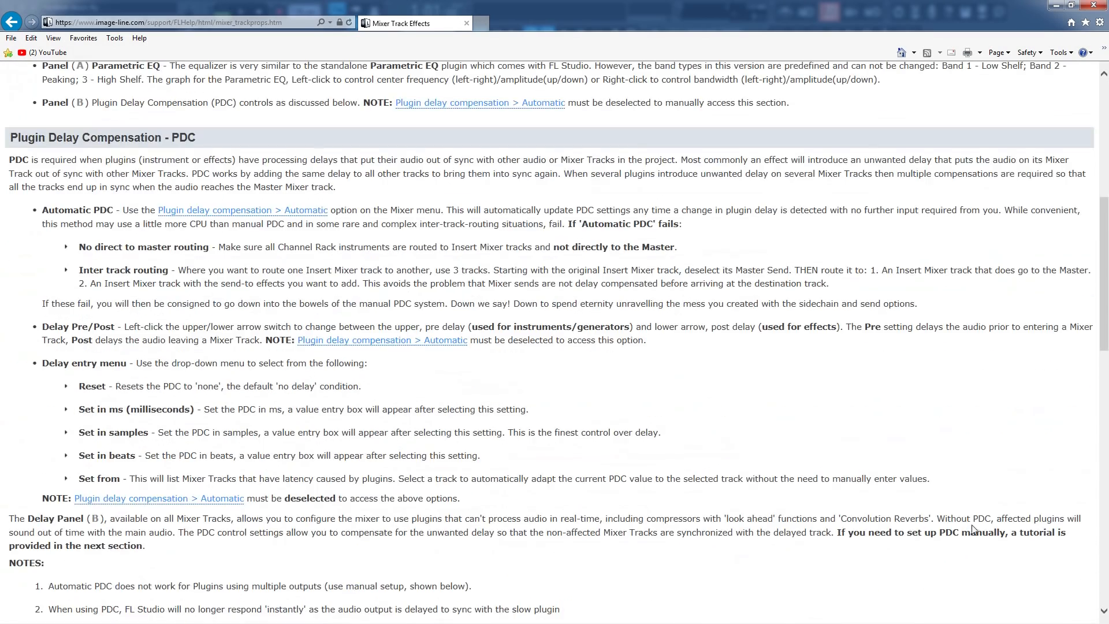
pyautogui.scroll(-1, 975, 527)
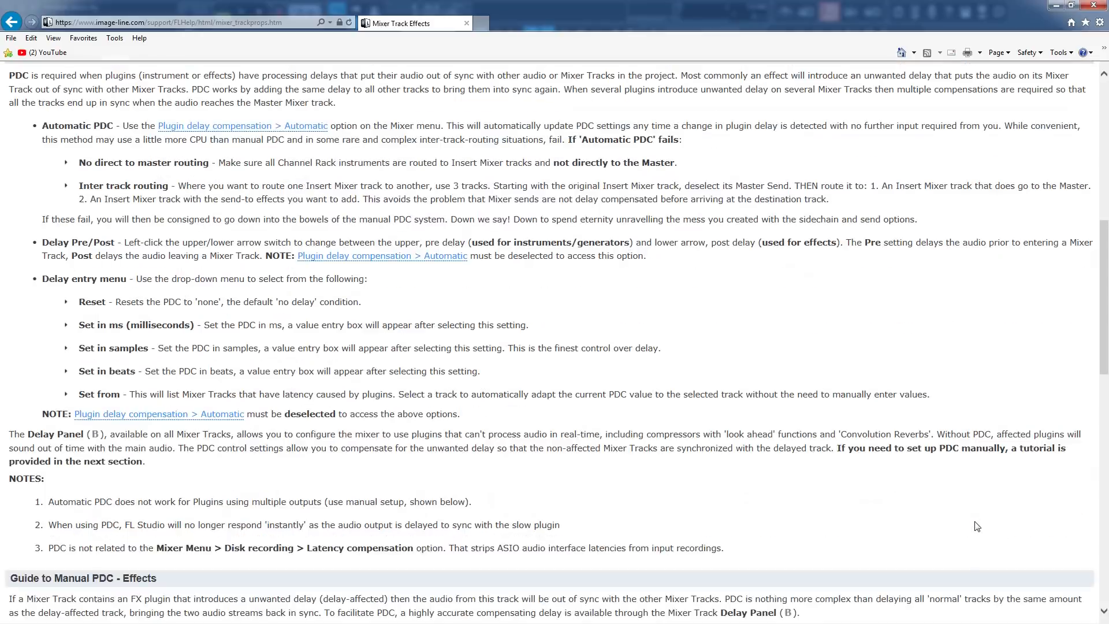
pyautogui.scroll(-13, 976, 526)
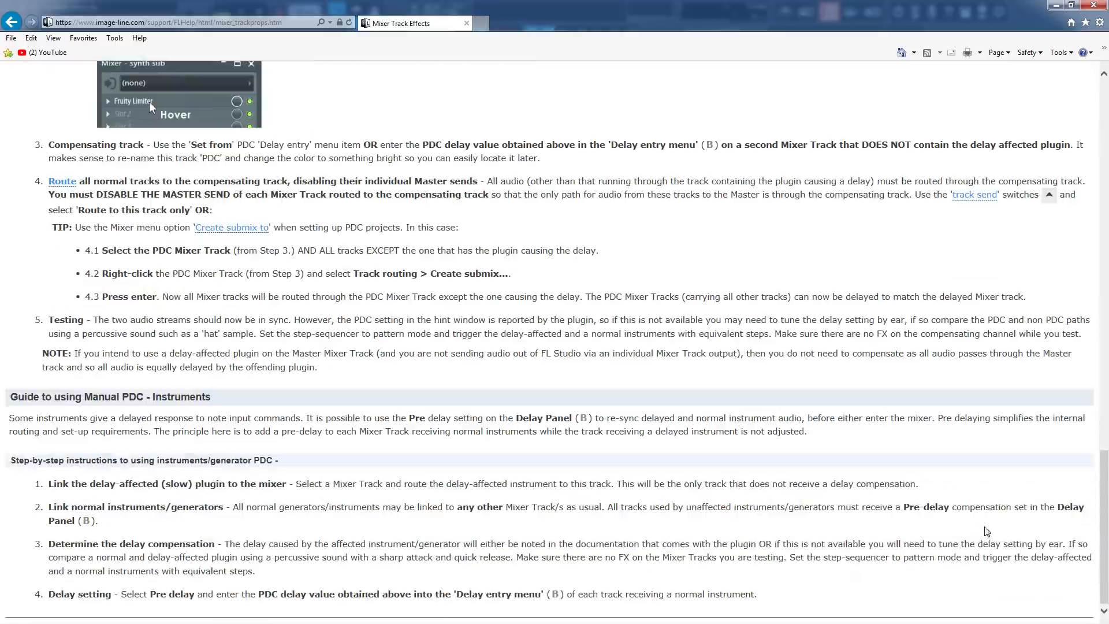
pyautogui.moveTo(1104, 510); pyautogui.dragTo(1093, 126)
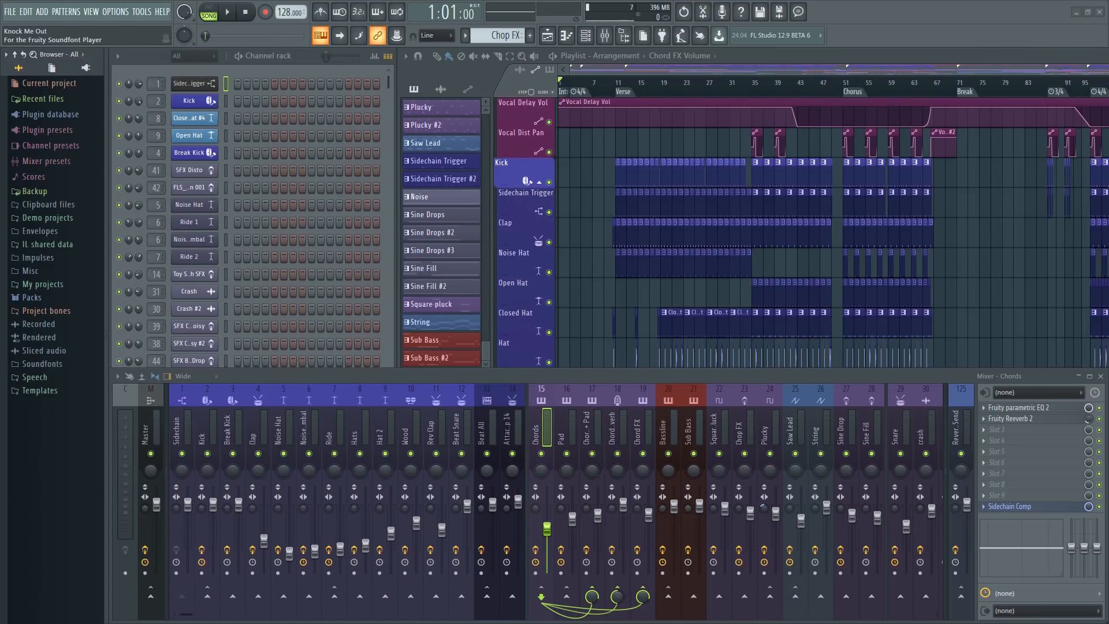
# - Select the mixer tracks from Insert 103 through Insert 124
pyautogui.moveTo(186, 615); pyautogui.dragTo(940, 610)
pyautogui.moveTo(931, 422); pyautogui.dragTo(408, 421)
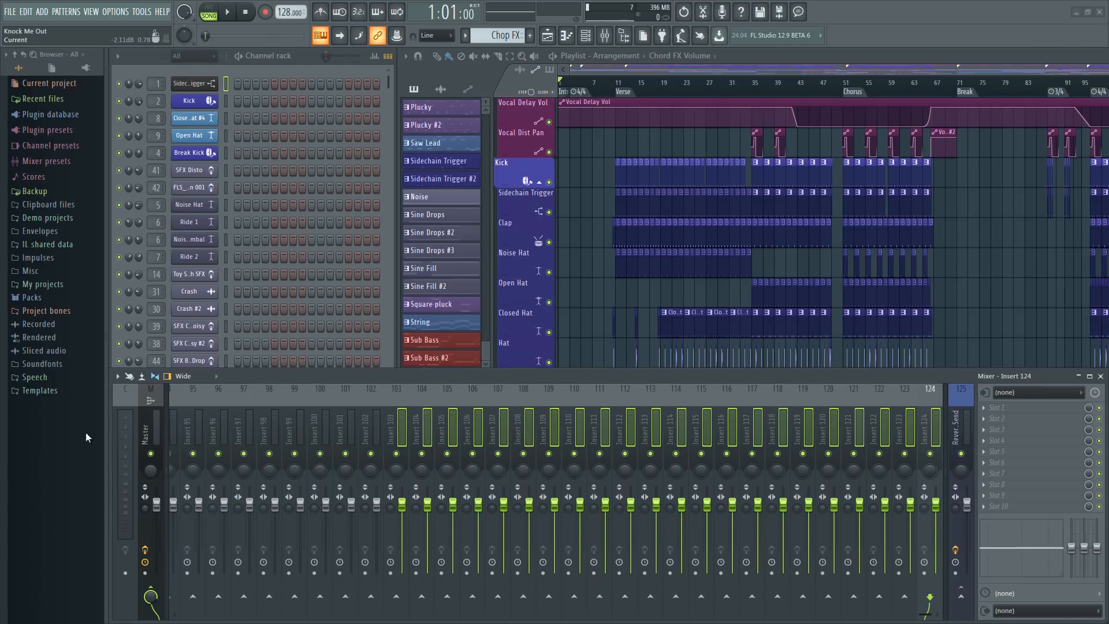
# - Try the Wide alt, Extra large, Compact alt and Wide 3 mixer layouts, and return to the Wide layout
pyautogui.click(216, 376)
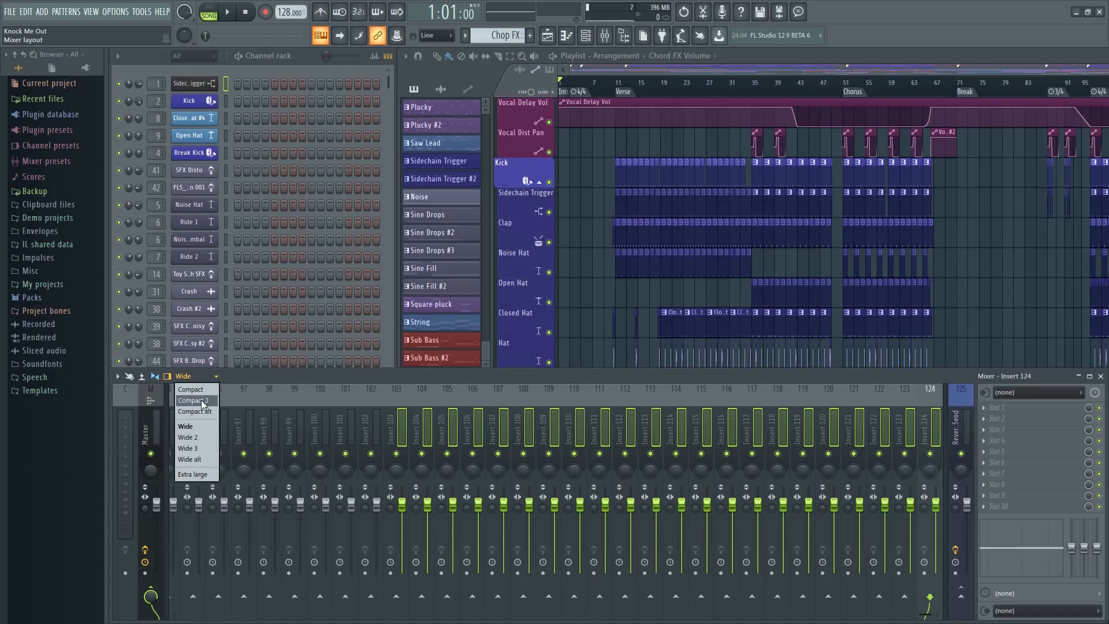
pyautogui.click(205, 459)
pyautogui.click(215, 376)
pyautogui.click(204, 476)
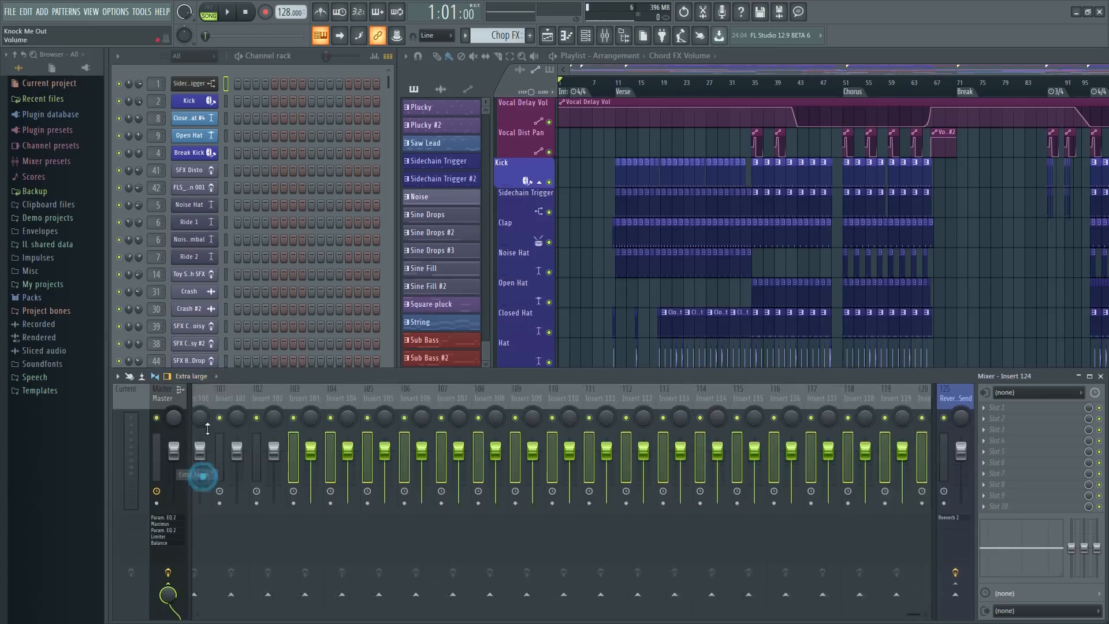
pyautogui.click(216, 376)
pyautogui.click(210, 411)
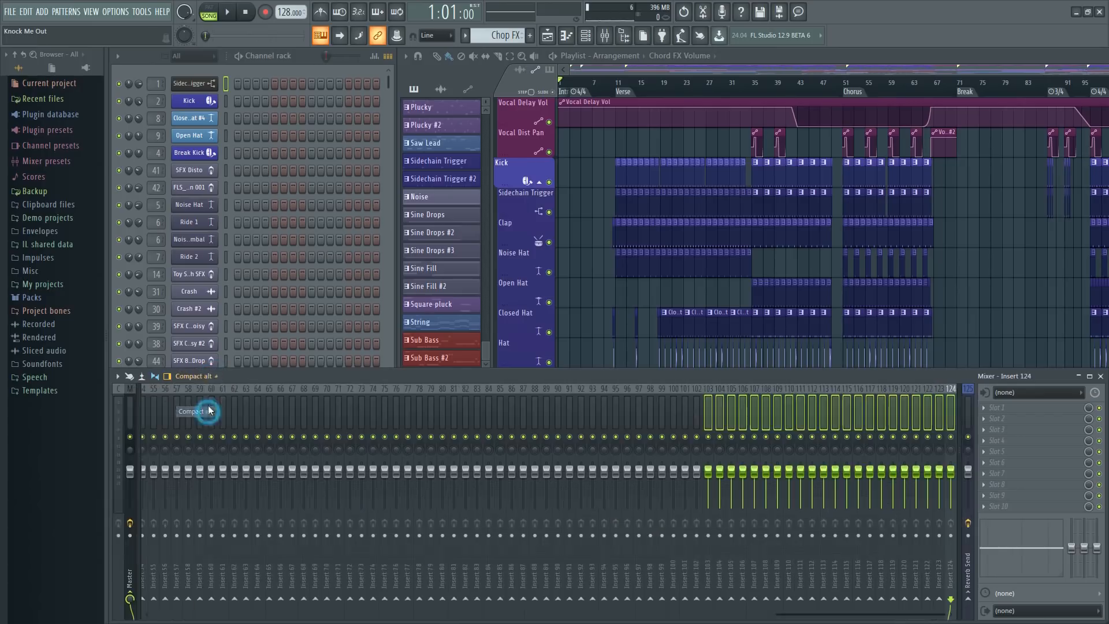
pyautogui.click(216, 376)
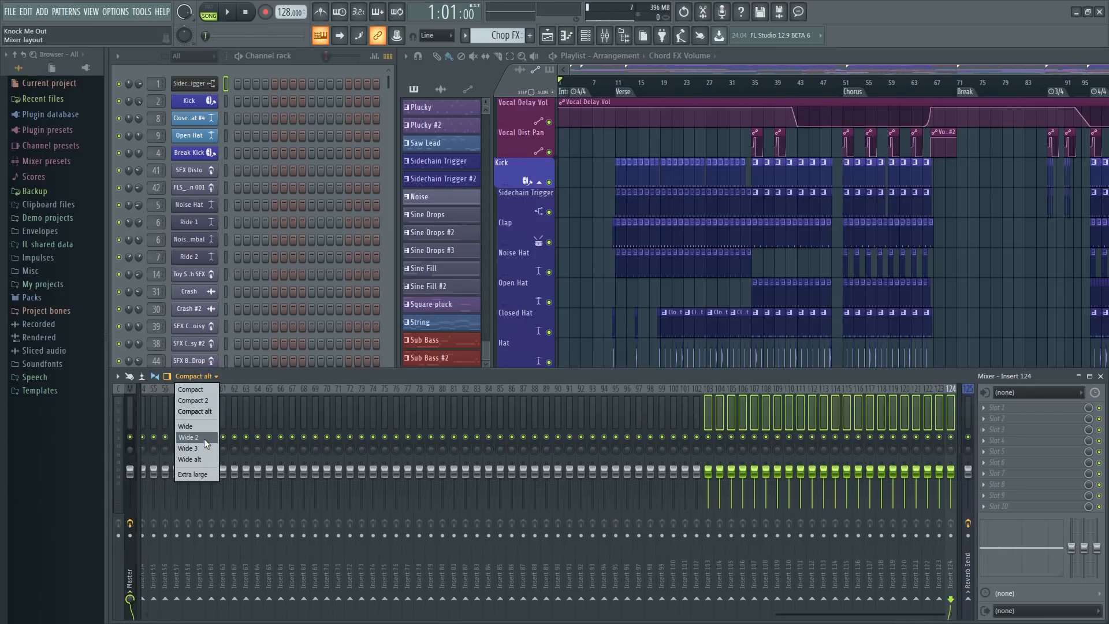
pyautogui.click(204, 447)
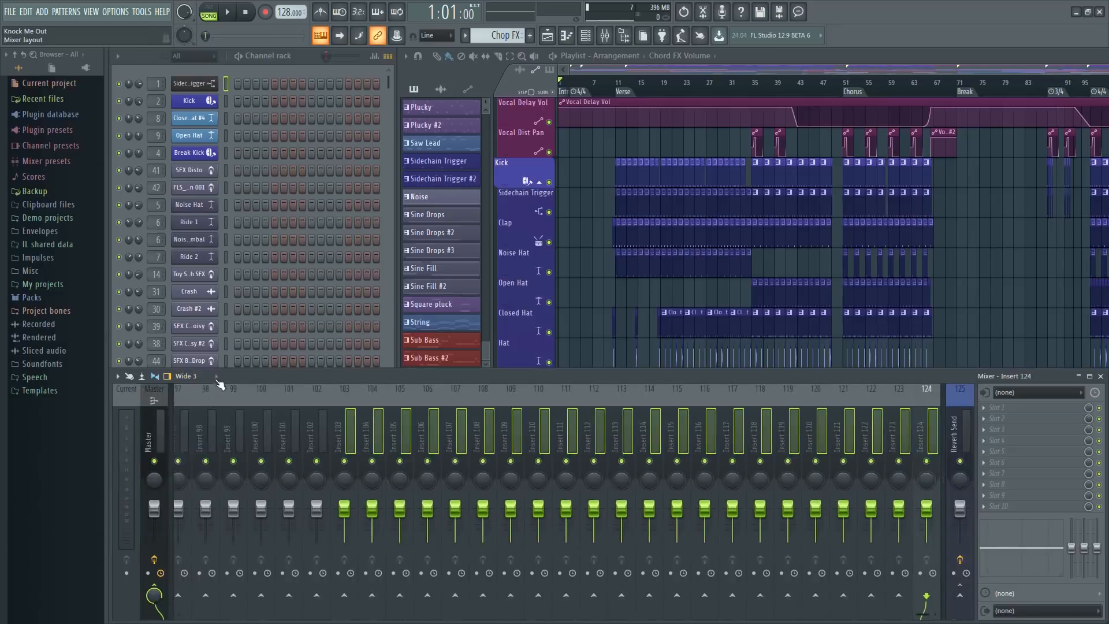
pyautogui.click(216, 376)
pyautogui.click(200, 425)
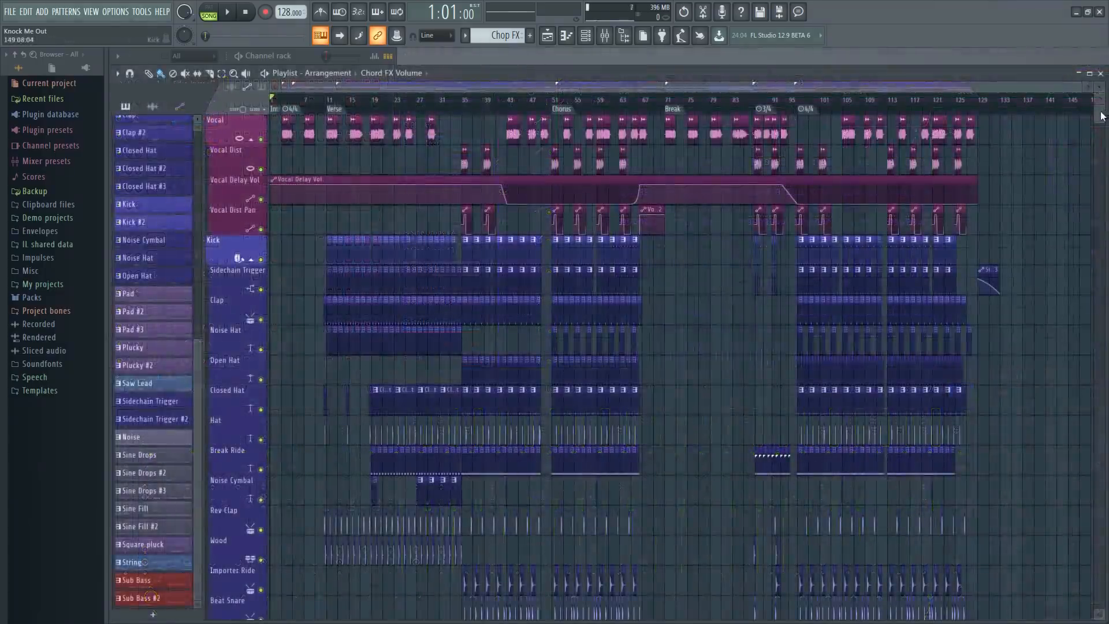
# - Collapse the Kick track group in the playlist
pyautogui.moveTo(1101, 112); pyautogui.dragTo(1100, 598)
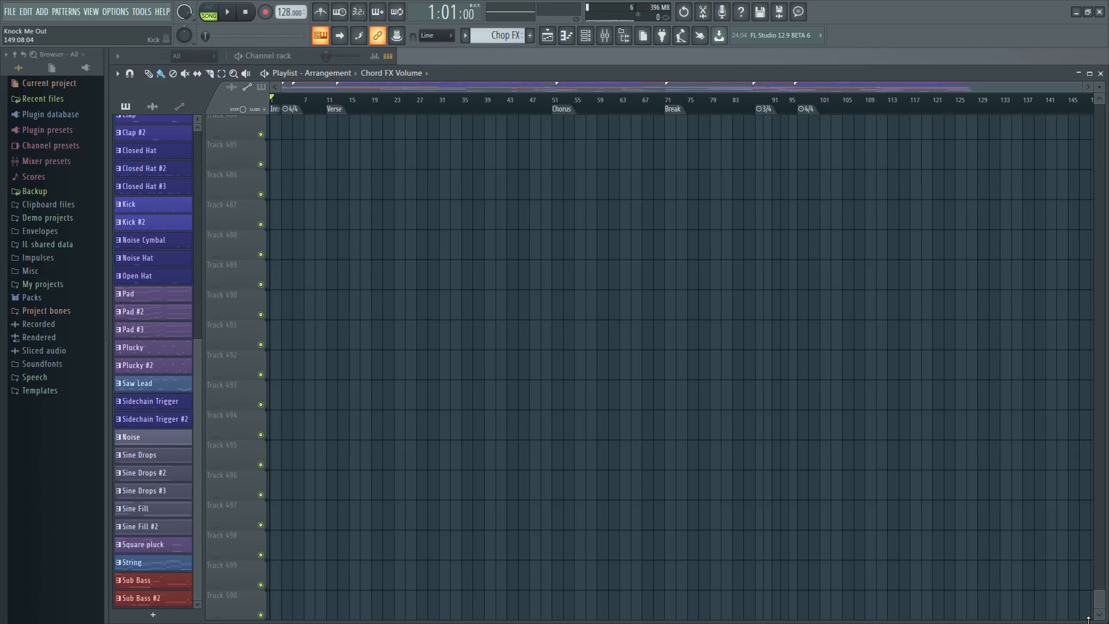
pyautogui.moveTo(1100, 598); pyautogui.dragTo(1104, 92)
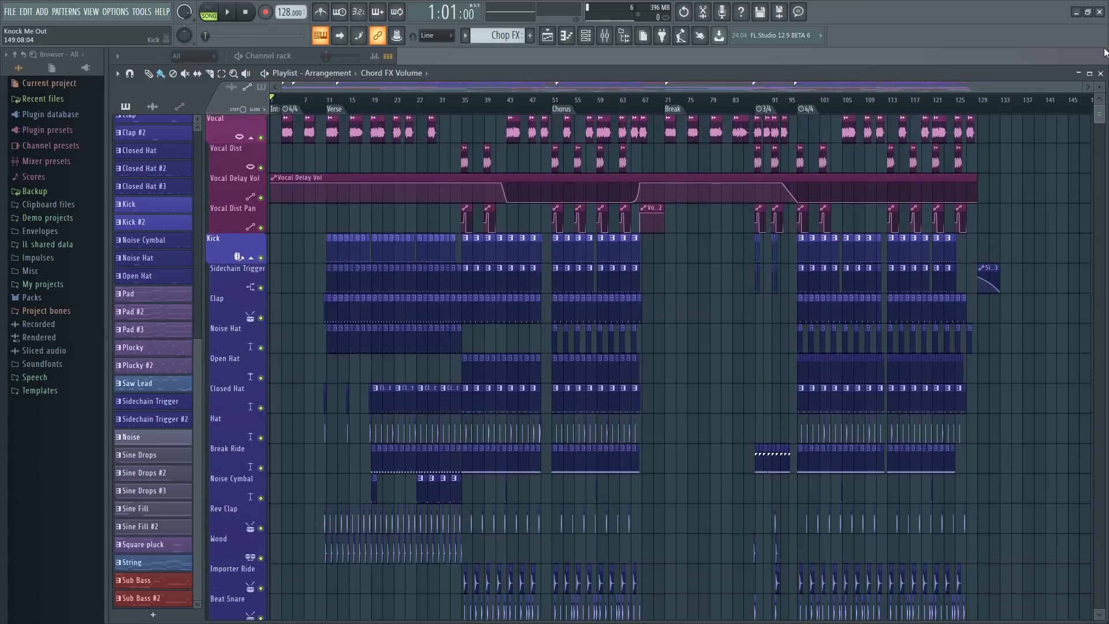
pyautogui.click(251, 260)
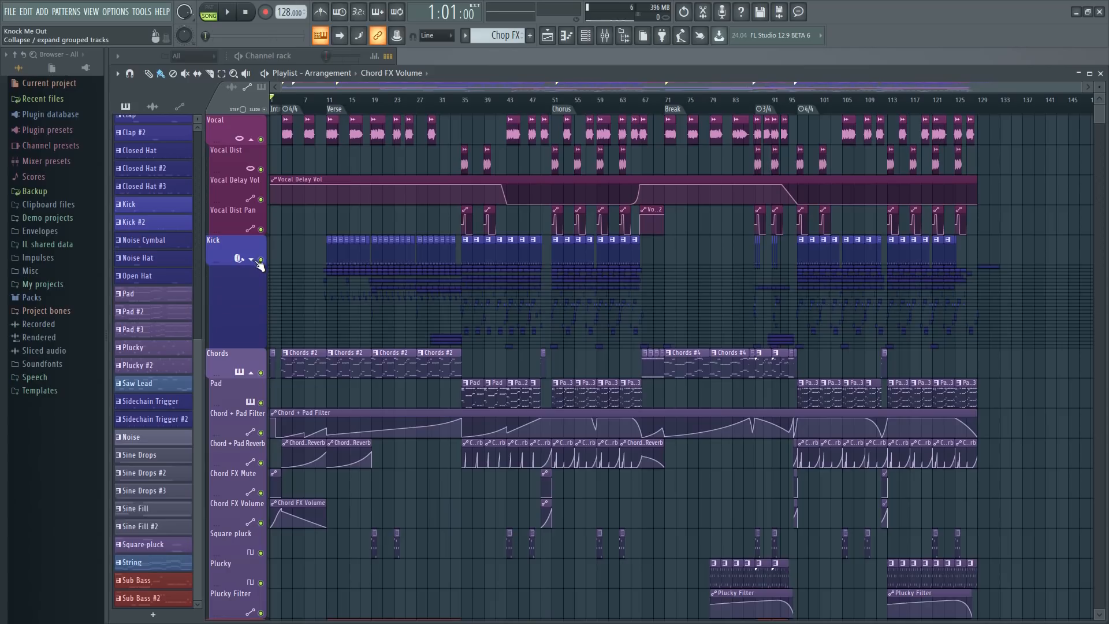
pyautogui.click(252, 260)
pyautogui.click(252, 260)
# - Enable hiding of collapsed grouped tracks in the playlist view
pyautogui.click(118, 75)
pyautogui.moveTo(175, 108)
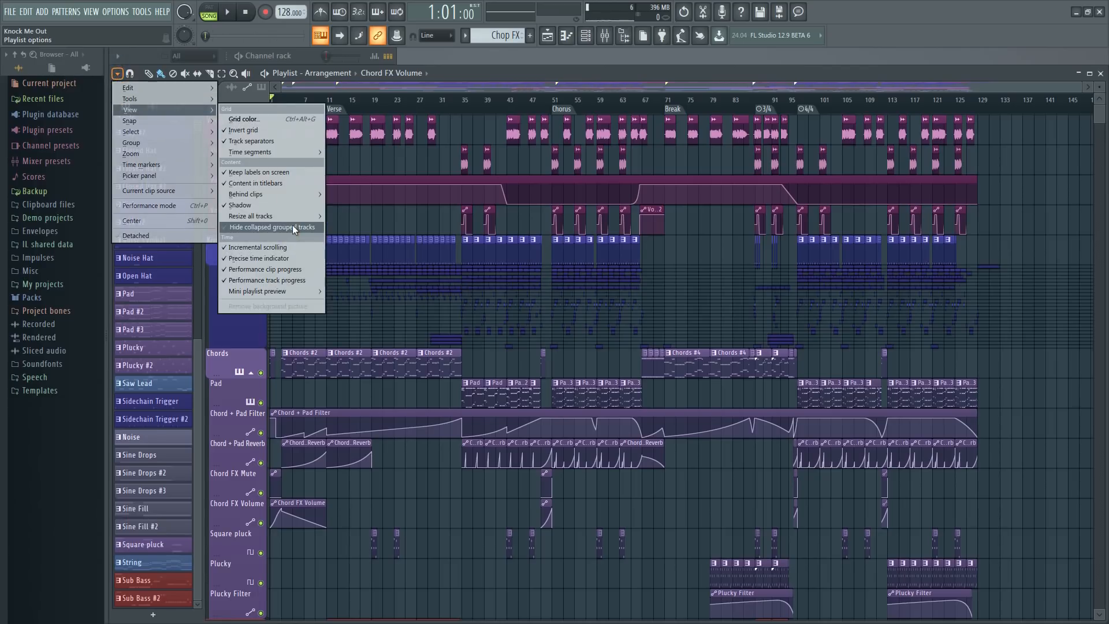
pyautogui.click(295, 229)
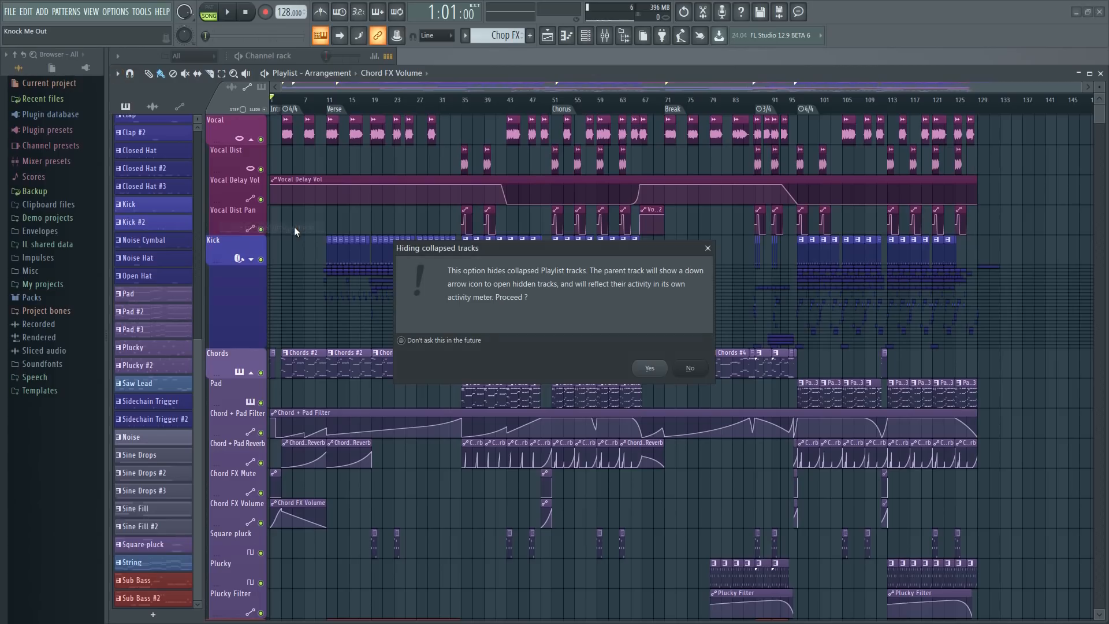
pyautogui.click(655, 370)
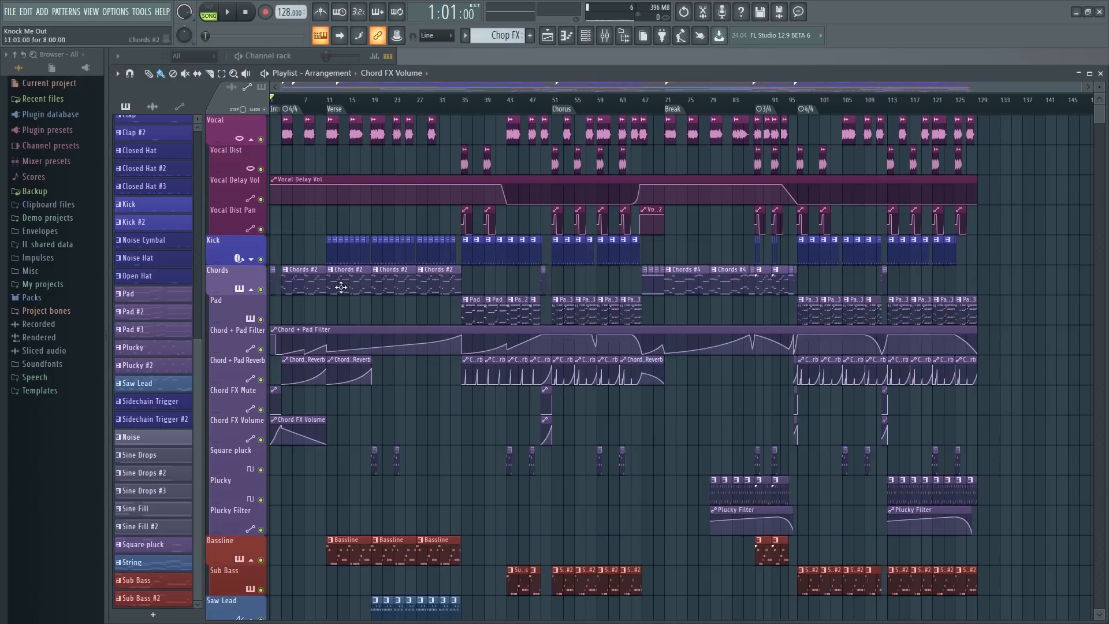
# - Expand and collapse the Kick track group twice to check how its hidden tracks behave
pyautogui.click(251, 259)
pyautogui.click(251, 260)
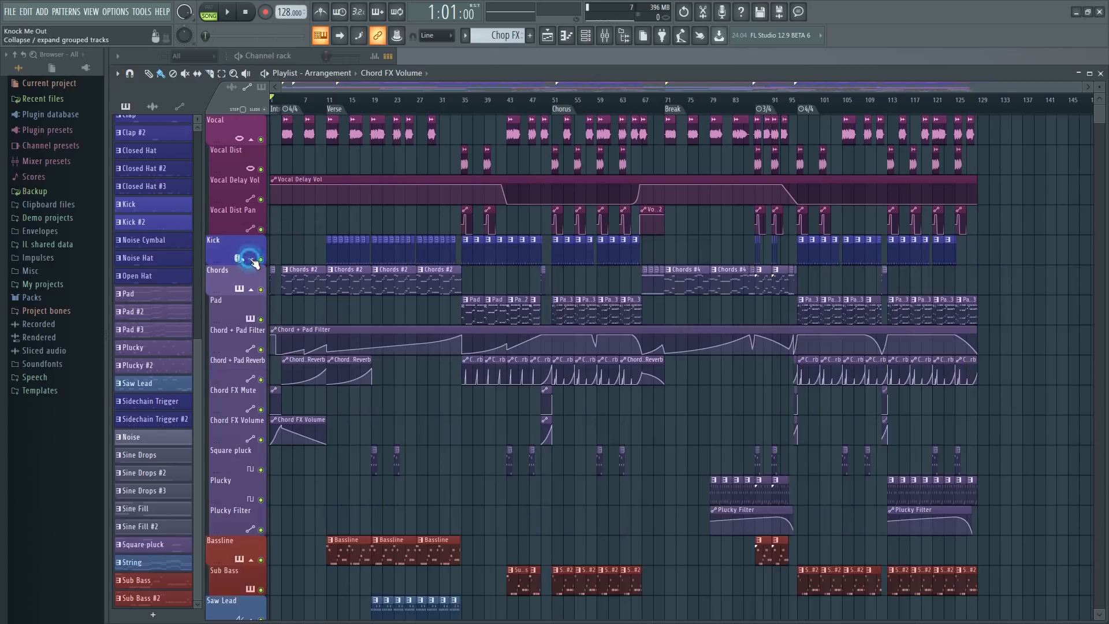
pyautogui.click(252, 260)
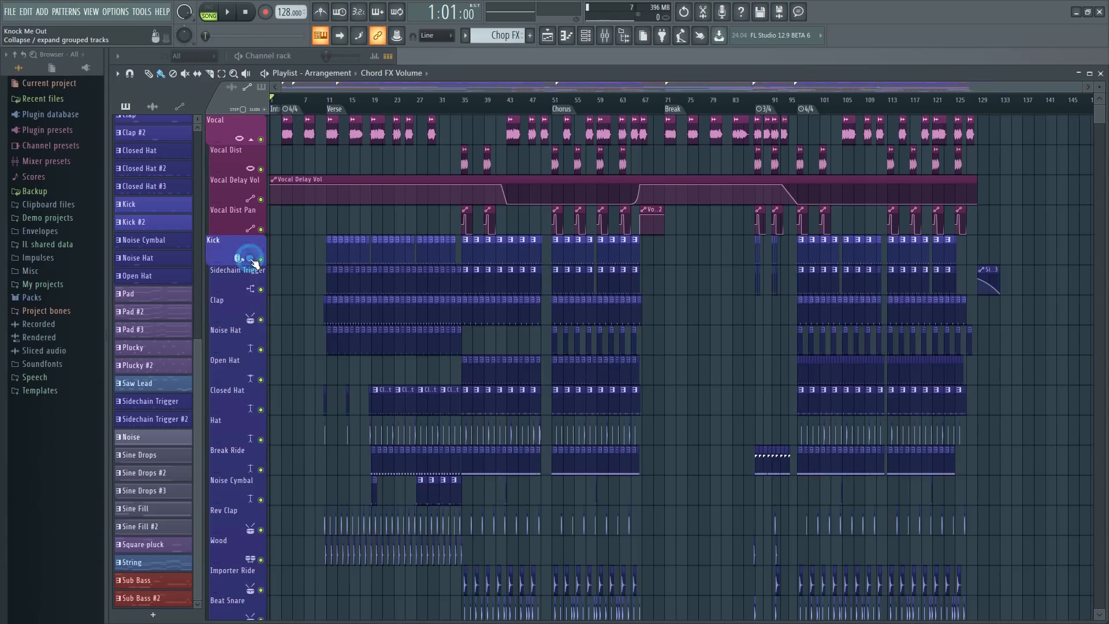
pyautogui.click(252, 260)
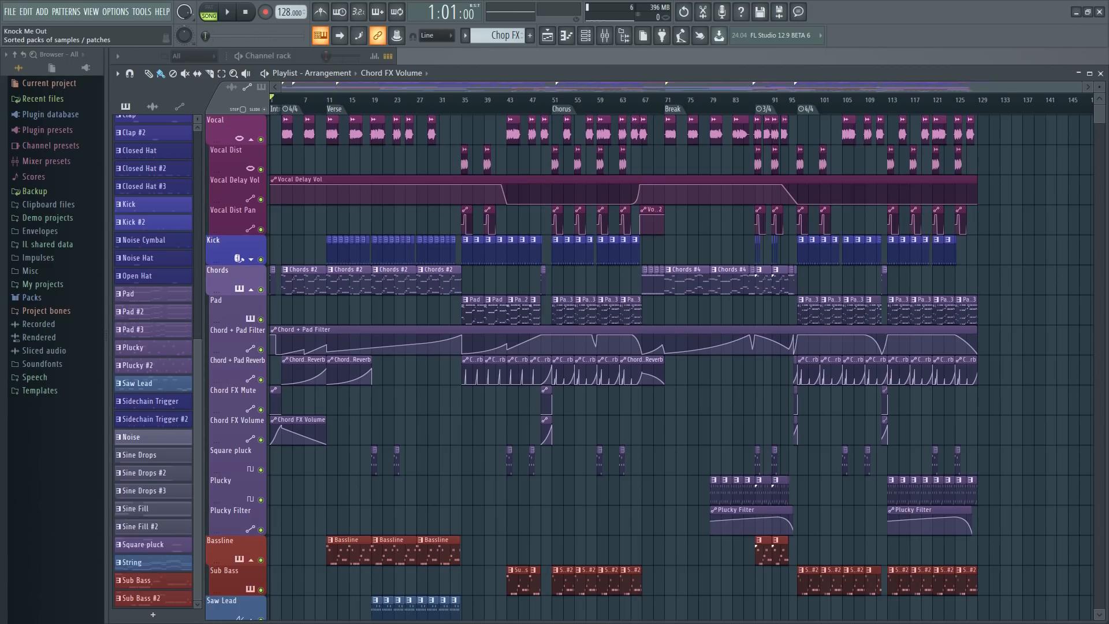
# - Move the playhead to bar 23 and add an 8/16 time signature change at bar 29 in the playlist
pyautogui.click(395, 99)
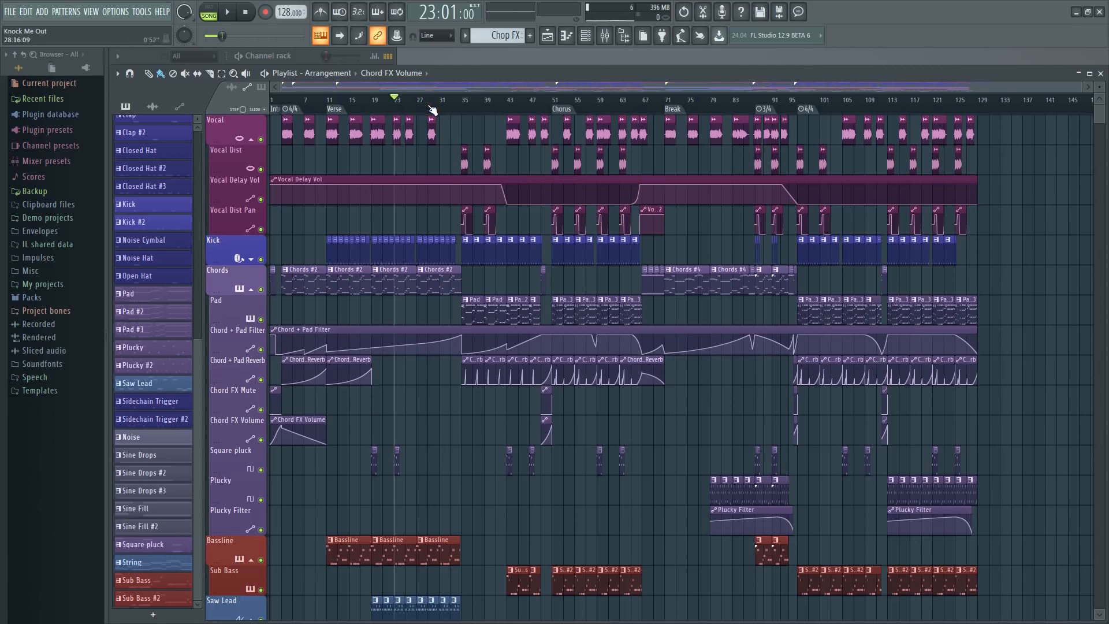
pyautogui.rightClick(432, 110)
pyautogui.click(450, 124)
pyautogui.click(475, 173)
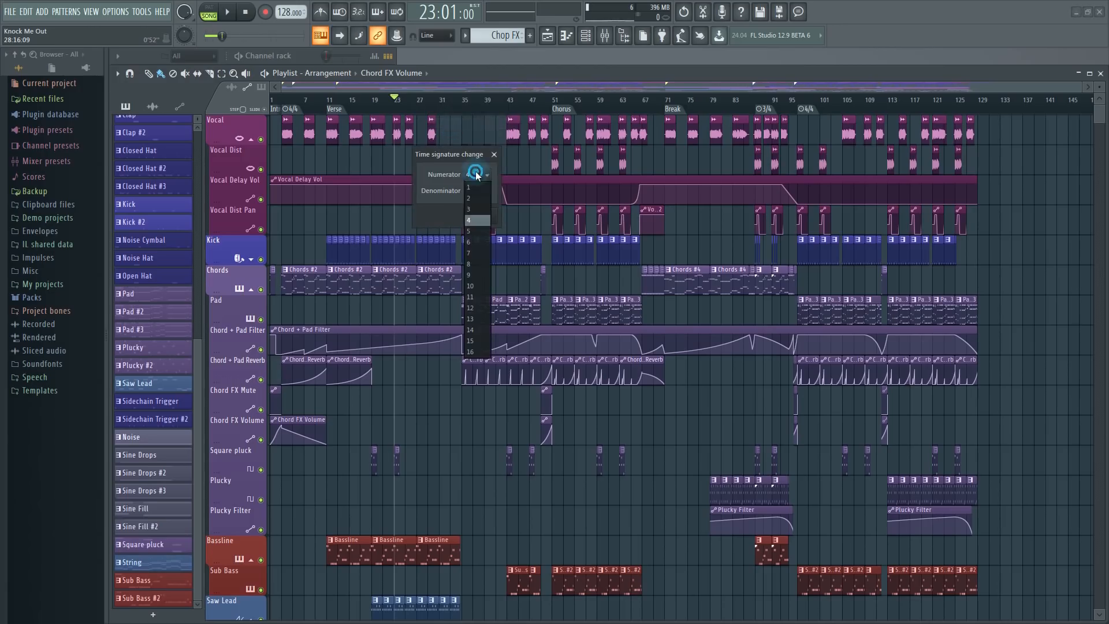
pyautogui.click(488, 266)
pyautogui.click(479, 190)
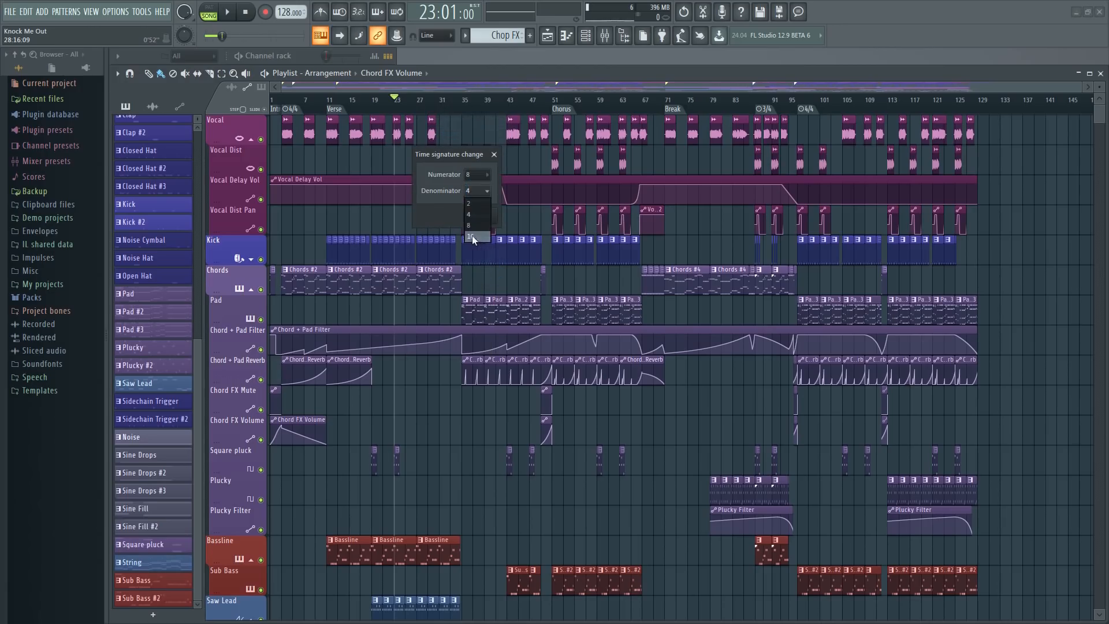
pyautogui.click(471, 231)
pyautogui.click(478, 218)
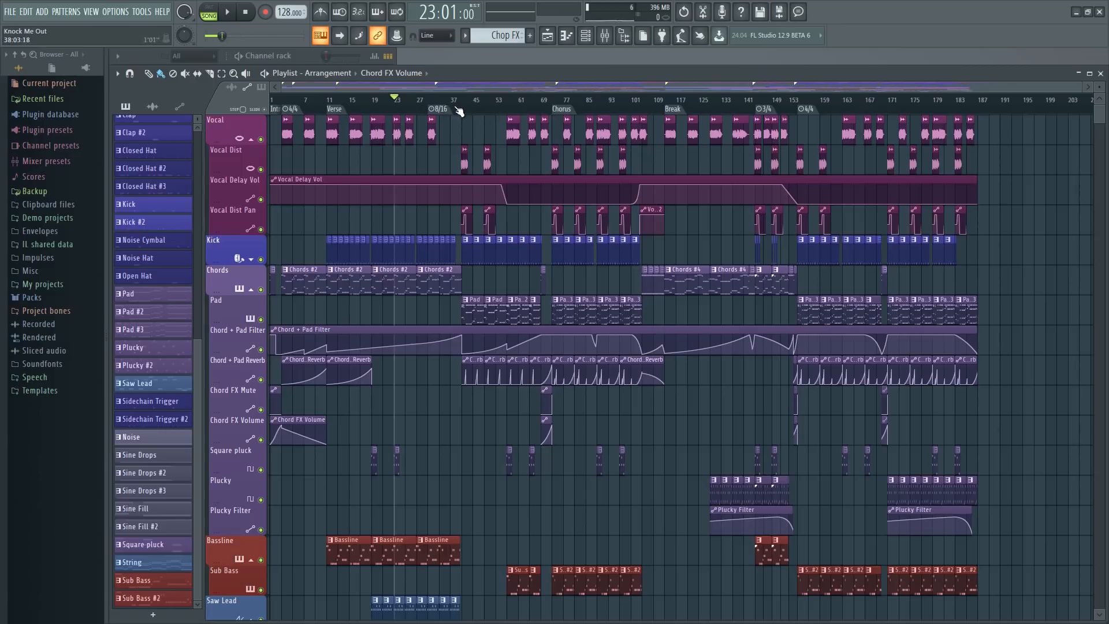
# - Add a 4/8 time signature change in bar 27 of the playlist
pyautogui.scroll(2, 457, 109)
pyautogui.scroll(5, 458, 109)
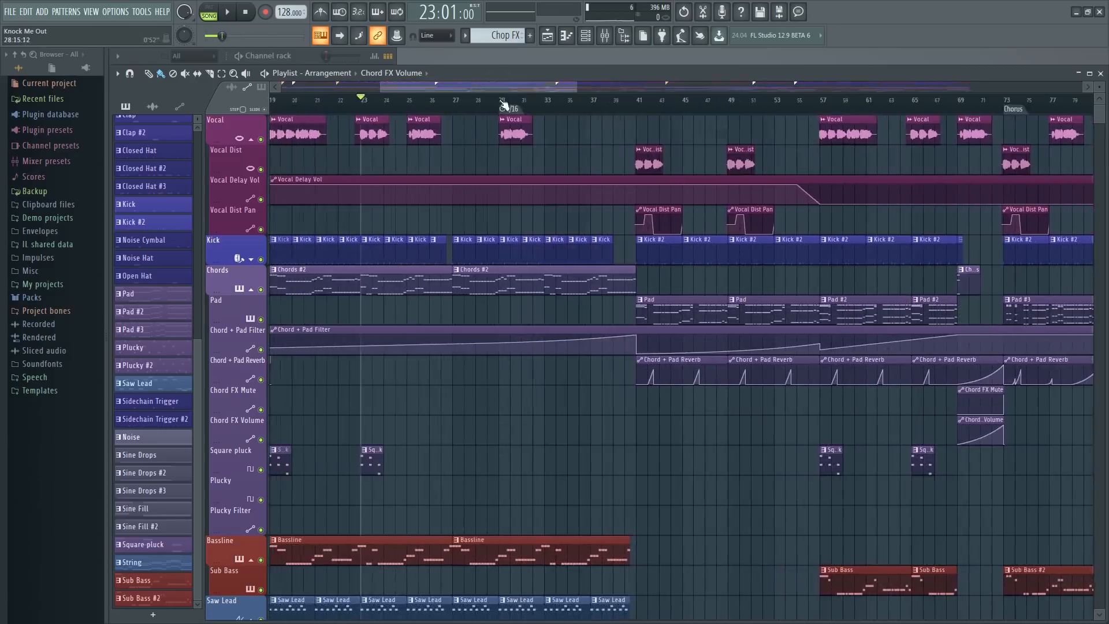
pyautogui.scroll(4, 511, 104)
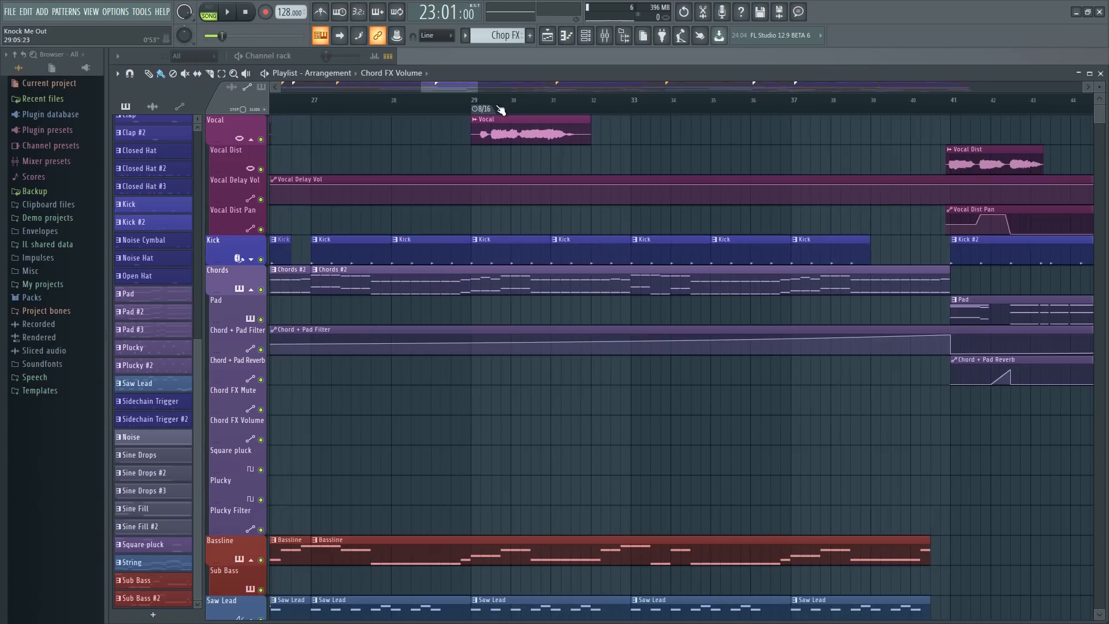
pyautogui.rightClick(334, 106)
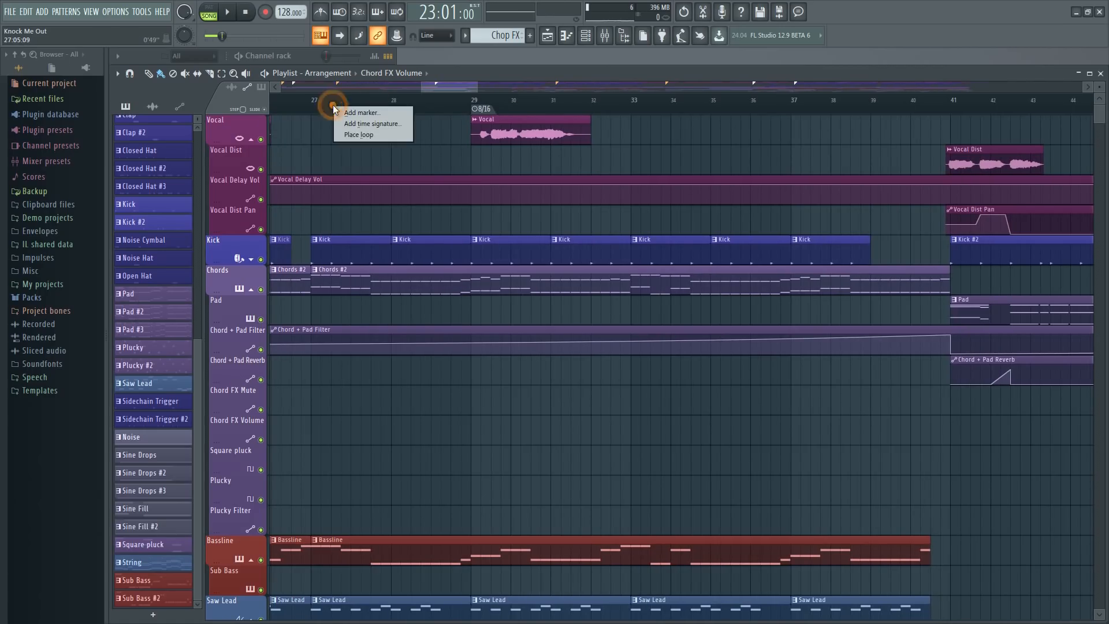
pyautogui.click(363, 124)
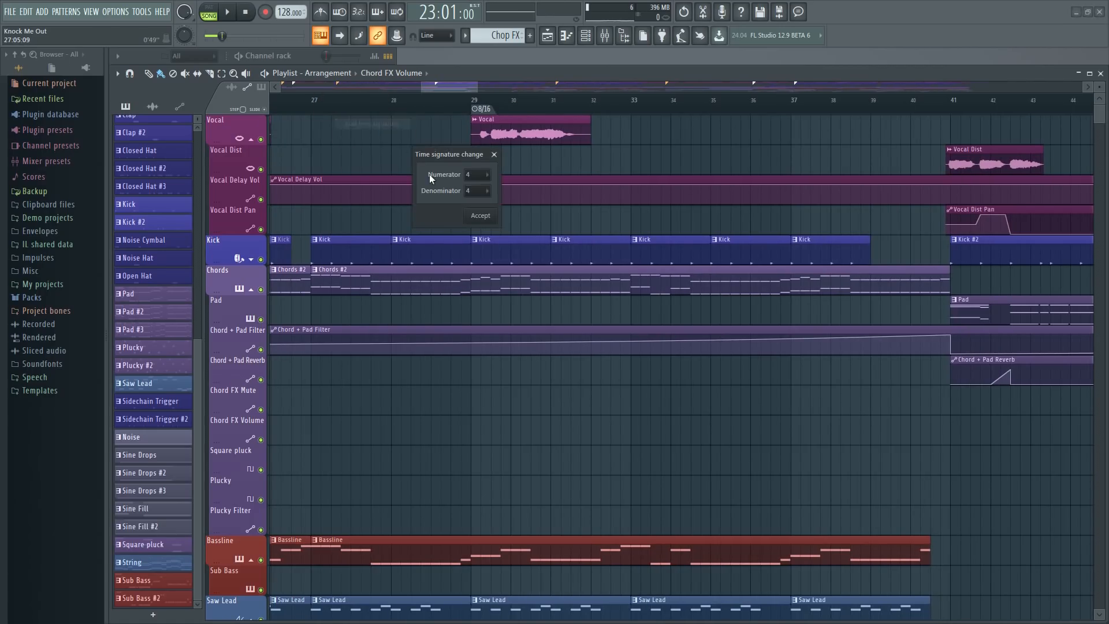
pyautogui.click(477, 173)
pyautogui.click(477, 221)
pyautogui.click(477, 190)
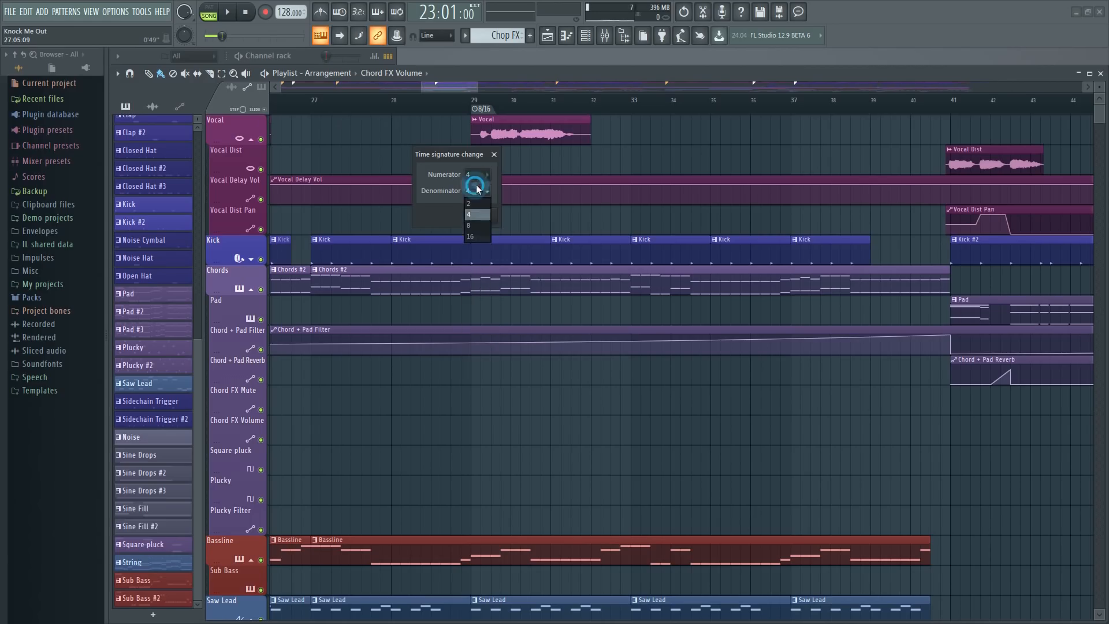
pyautogui.click(476, 225)
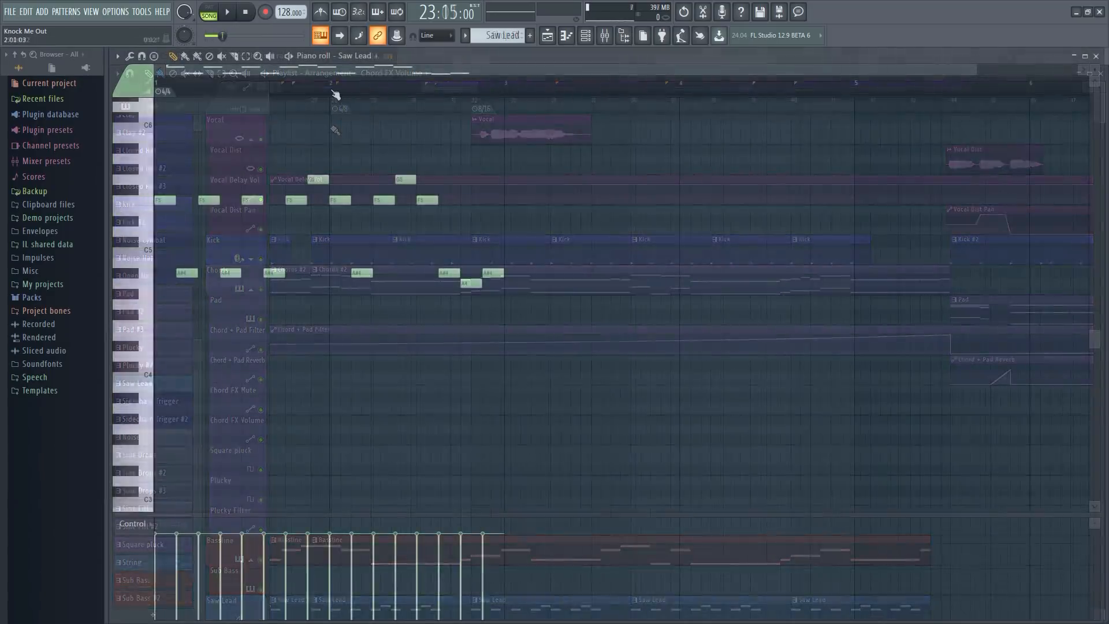
# - Add an 8/16 time signature change at bar 2 in the Saw Lead piano roll
pyautogui.rightClick(330, 89)
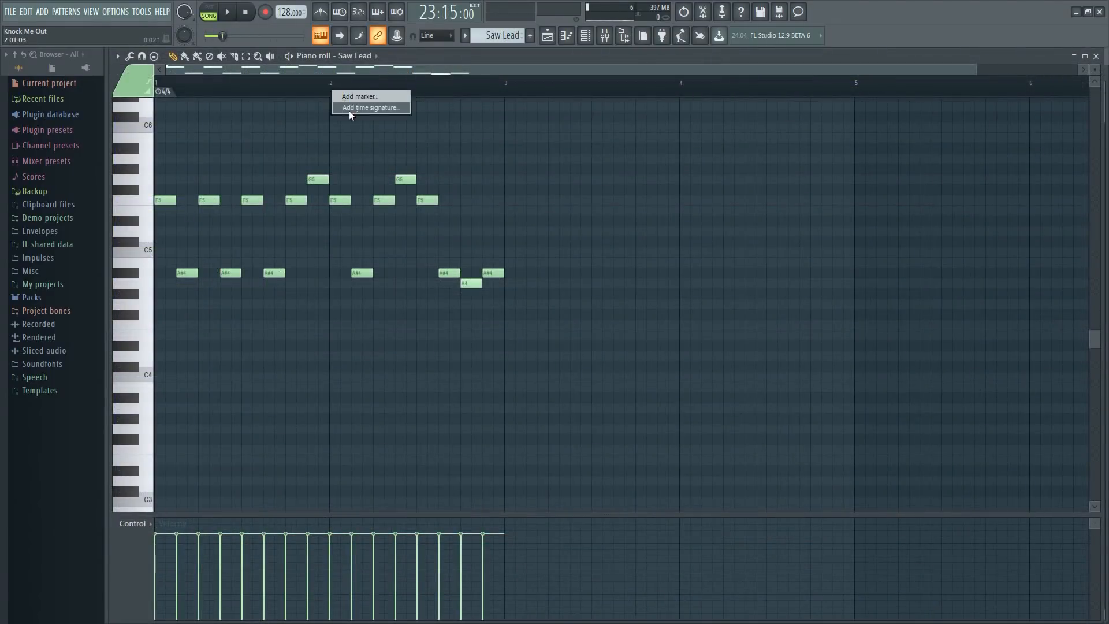
pyautogui.click(349, 110)
pyautogui.click(475, 175)
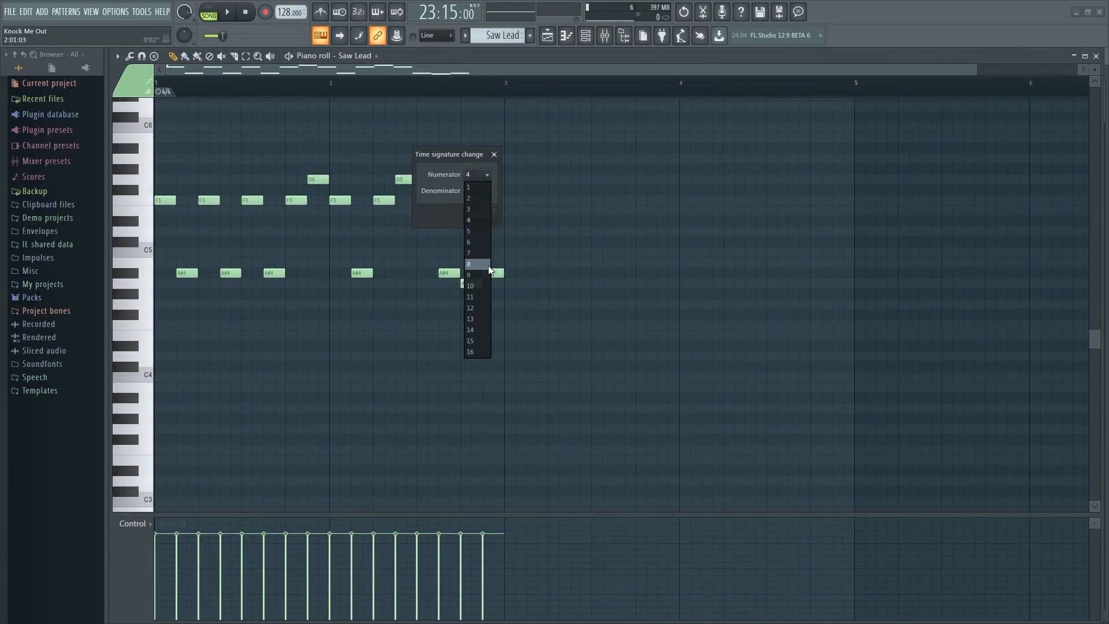
pyautogui.click(488, 265)
pyautogui.click(477, 191)
pyautogui.click(480, 236)
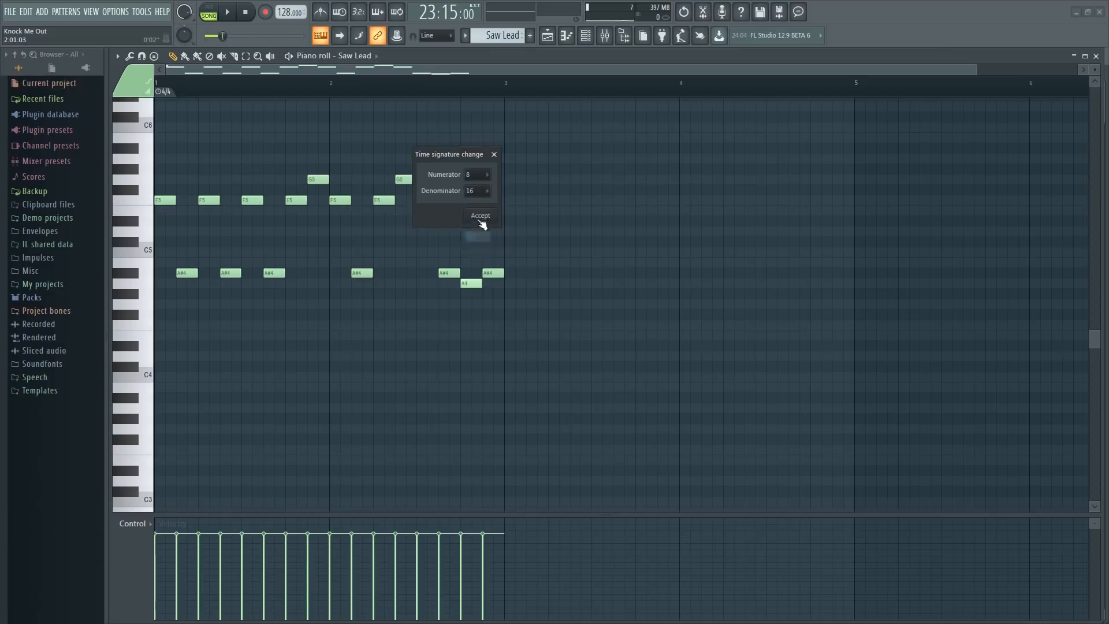
pyautogui.click(478, 215)
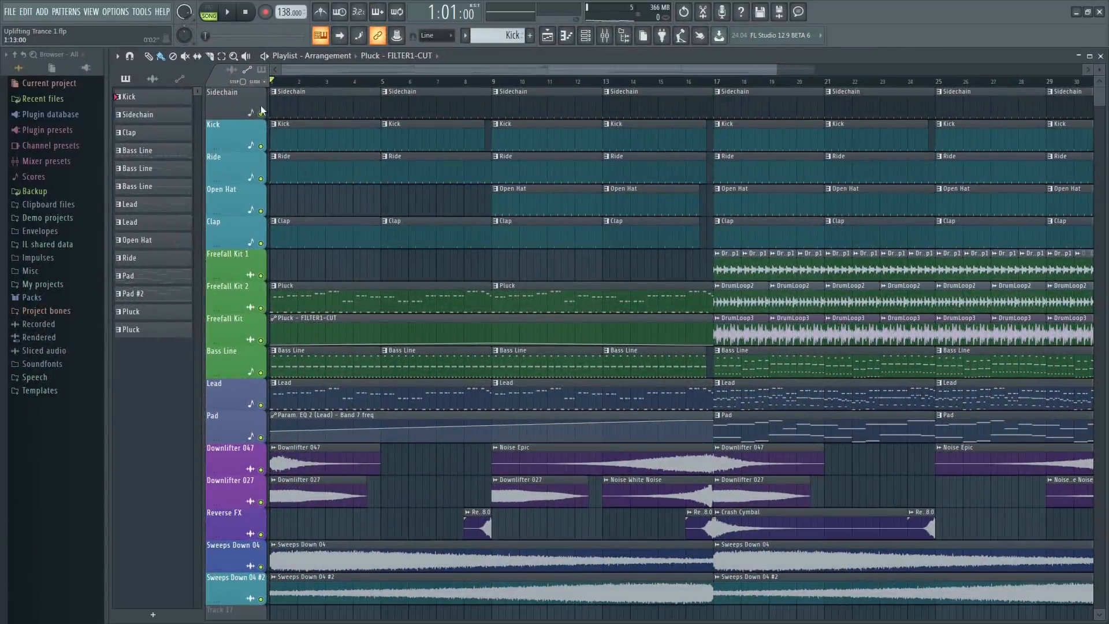
# - Solo the Kick track, play it briefly from the start, and restore the other playlist tracks
pyautogui.rightClick(261, 146)
pyautogui.press('space')
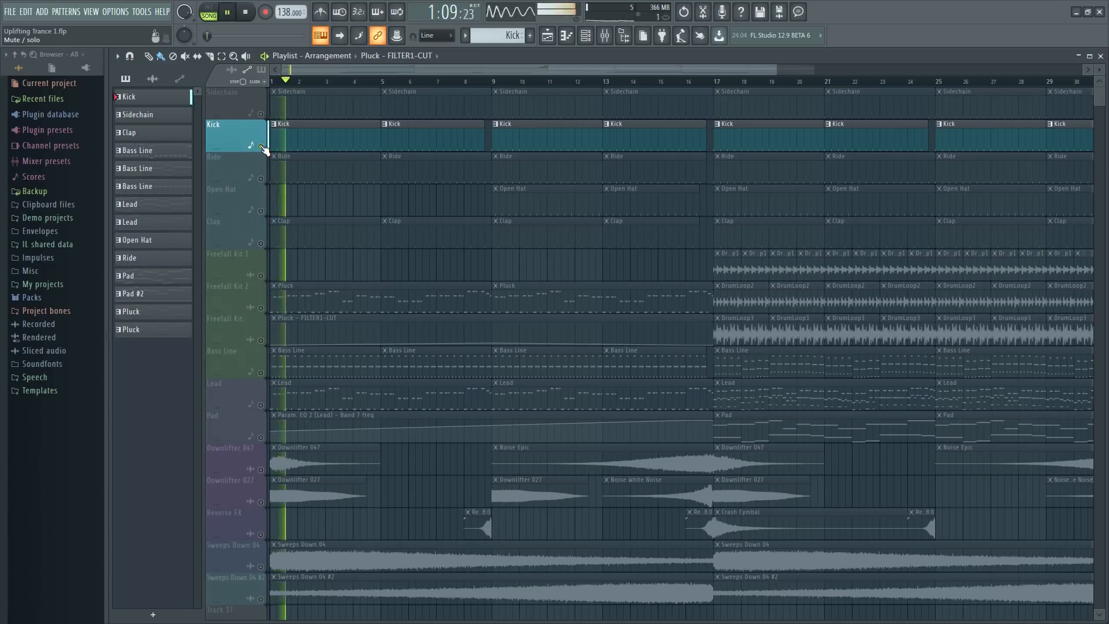
pyautogui.press('space')
pyautogui.rightClick(262, 147)
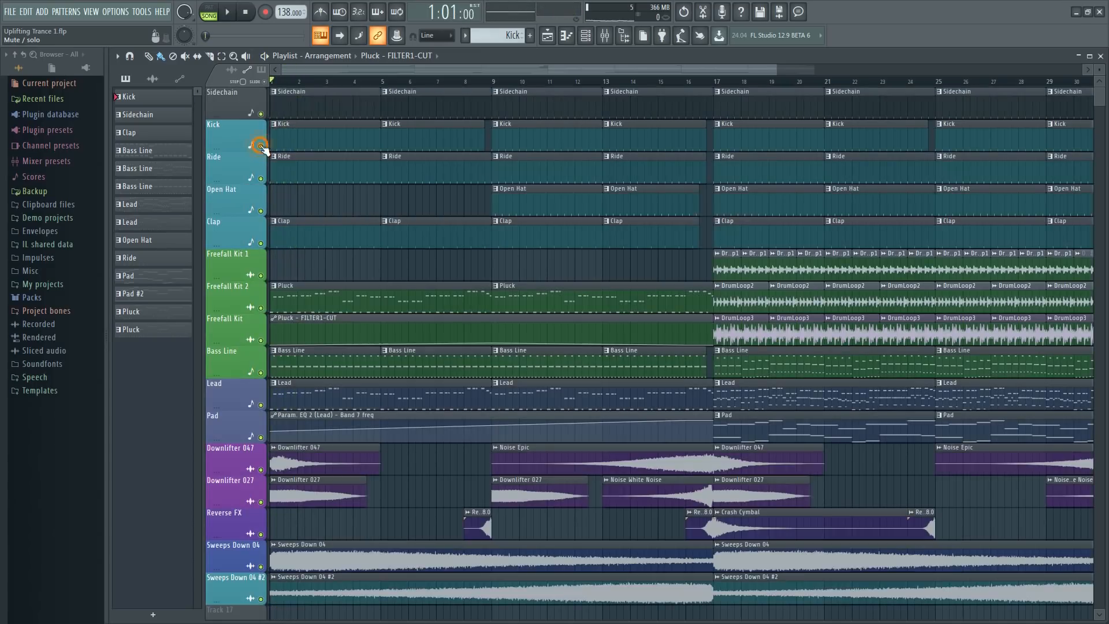
# - Consolidate the Kick track into audio from the track start
pyautogui.rightClick(242, 131)
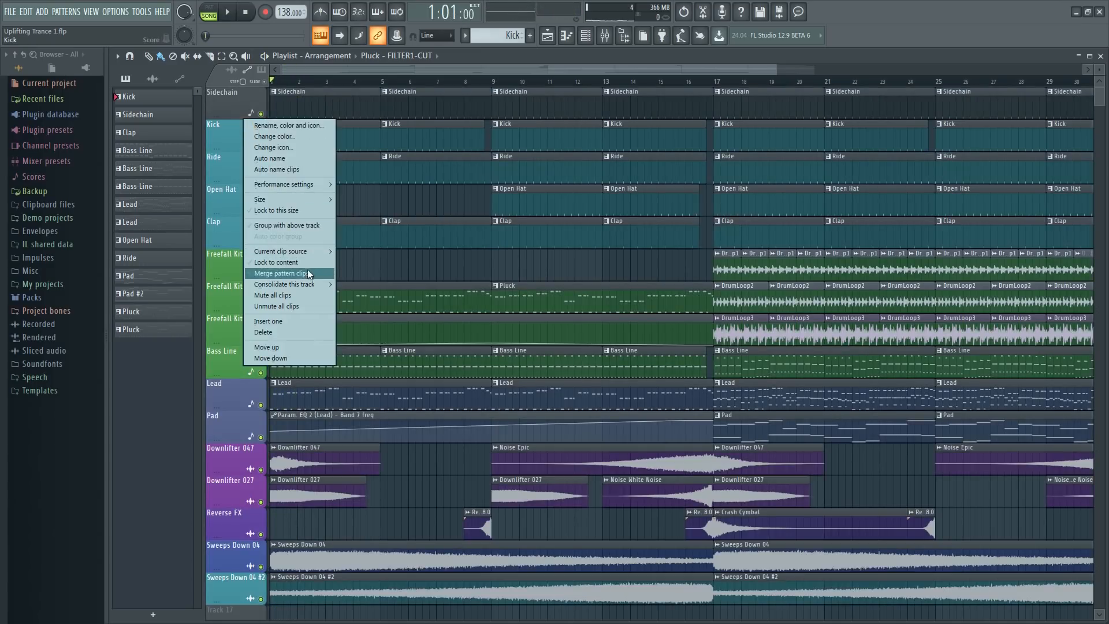
pyautogui.moveTo(314, 285)
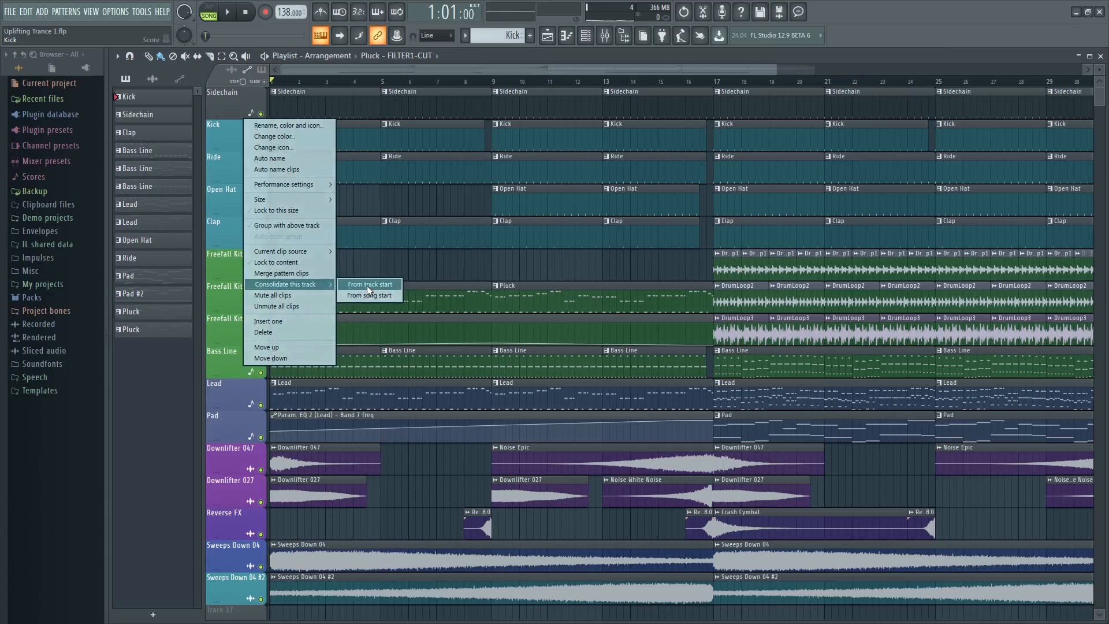
pyautogui.click(366, 285)
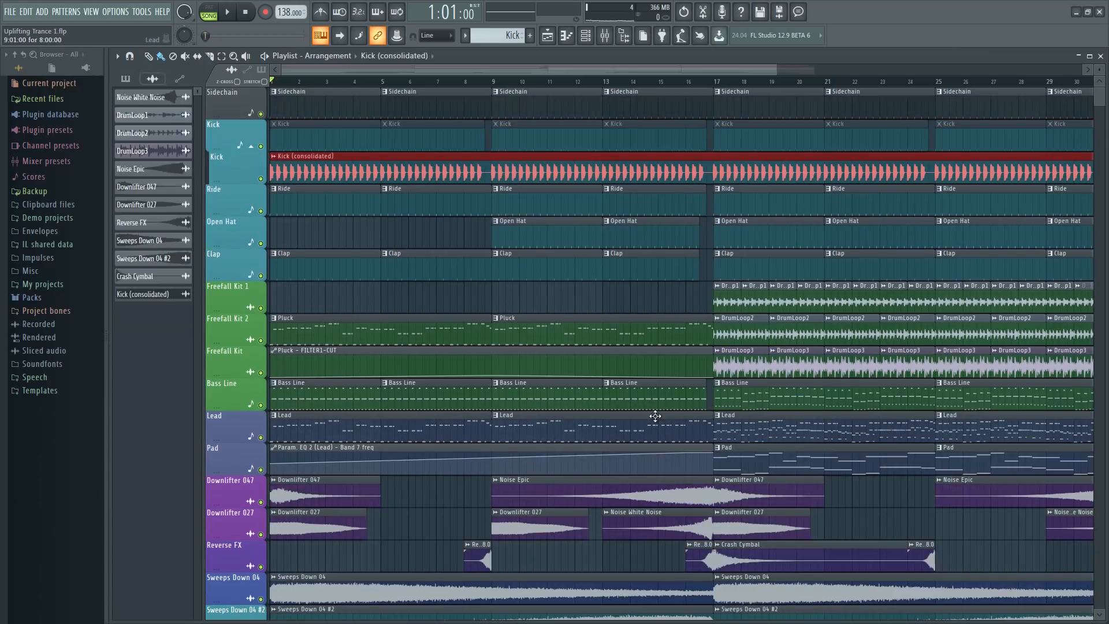
# - Solo the consolidated Kick audio track, play it briefly, and unsolo it
pyautogui.rightClick(261, 178)
pyautogui.press('space')
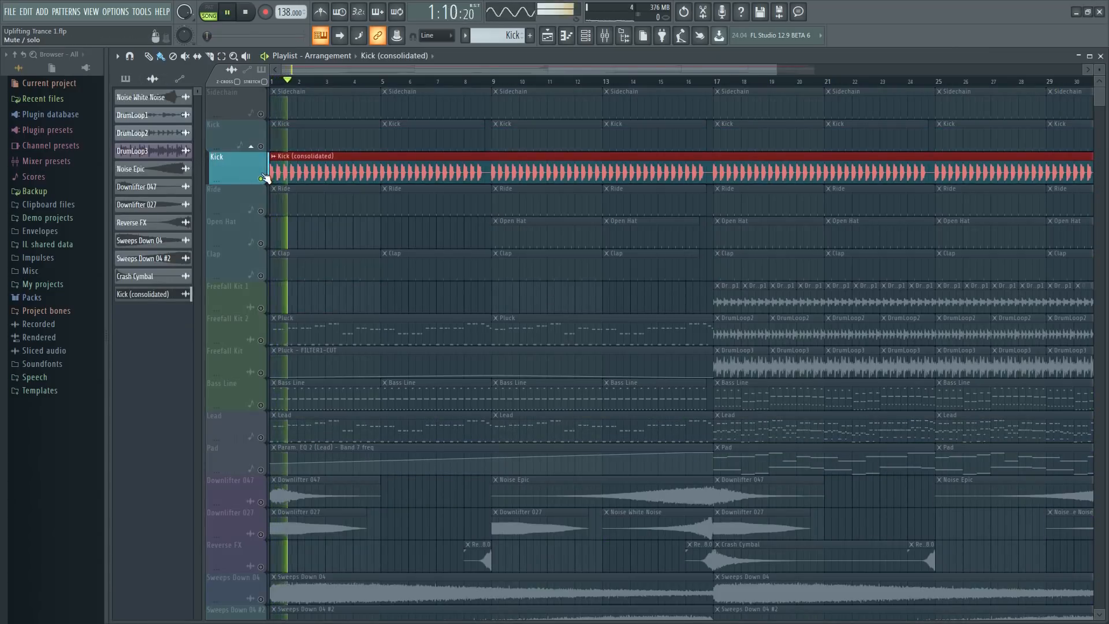
pyautogui.press('space')
pyautogui.rightClick(261, 179)
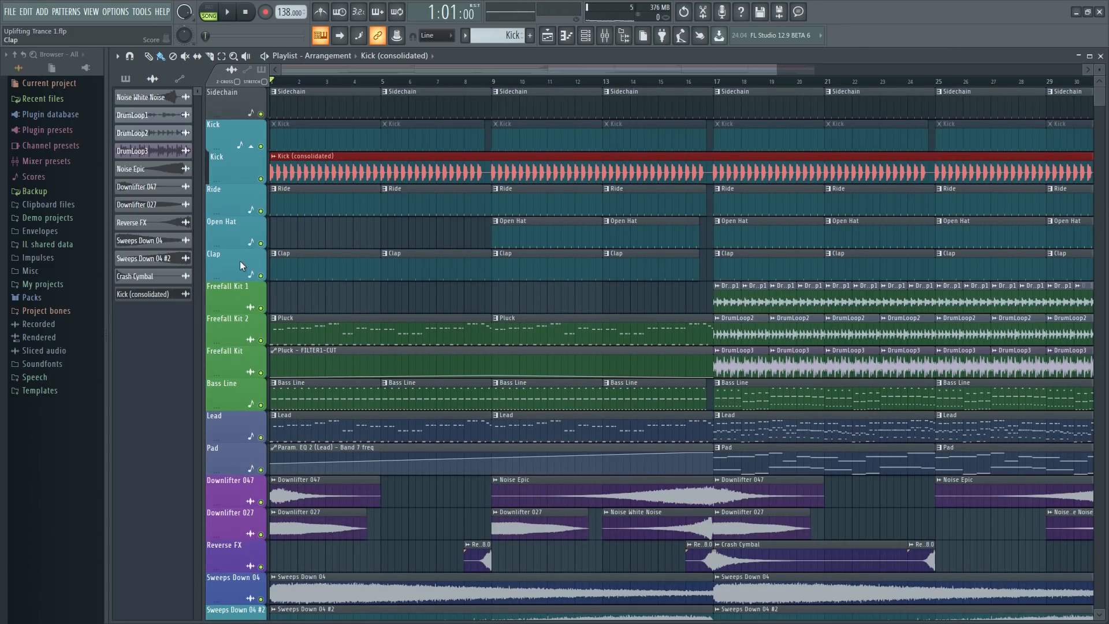
# - Isolate the Ride, Open Hat, Clap and Freefall Kit 1 tracks and play them from bar 17
pyautogui.keyDown('ctrl'); pyautogui.click(265, 212); pyautogui.keyUp('ctrl')
pyautogui.moveTo(263, 244); pyautogui.dragTo(263, 276)
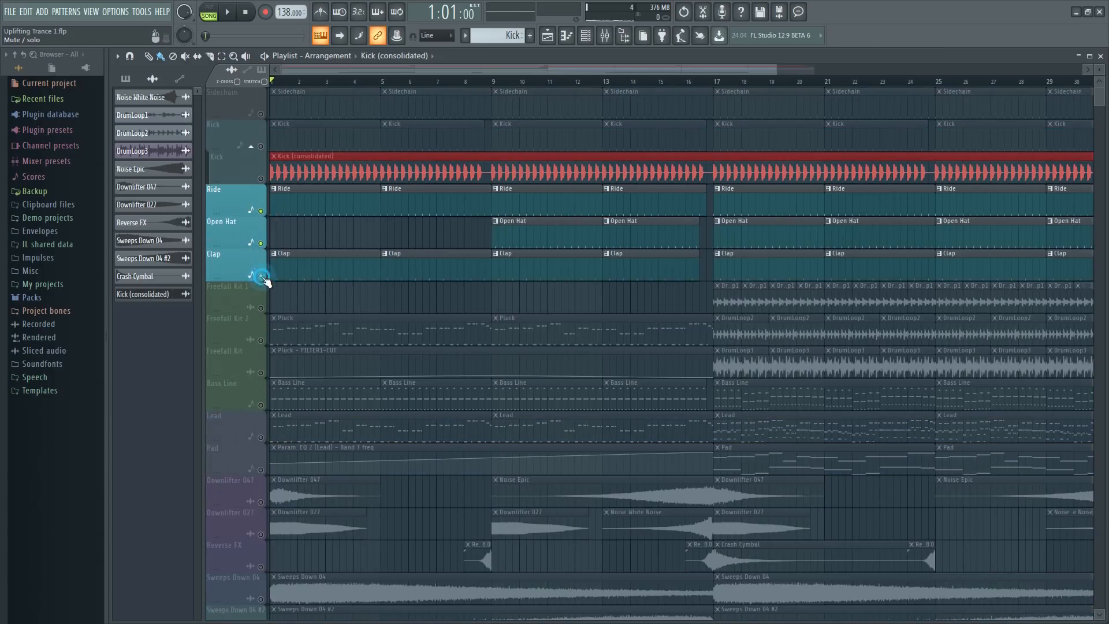
pyautogui.click(261, 308)
pyautogui.click(720, 82)
pyautogui.press('space')
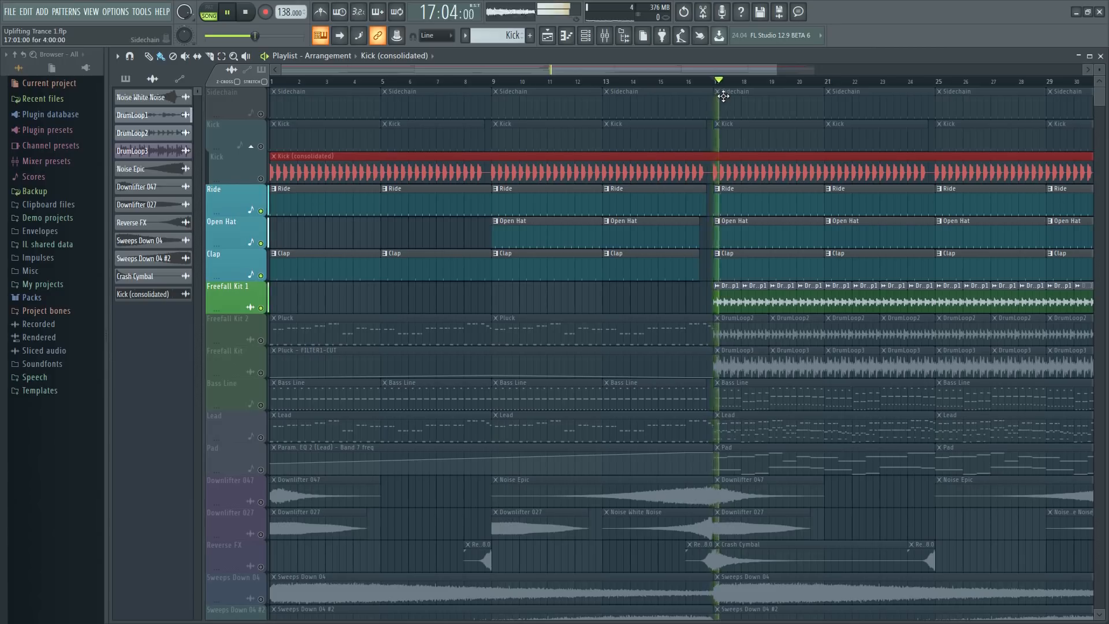
pyautogui.press('space')
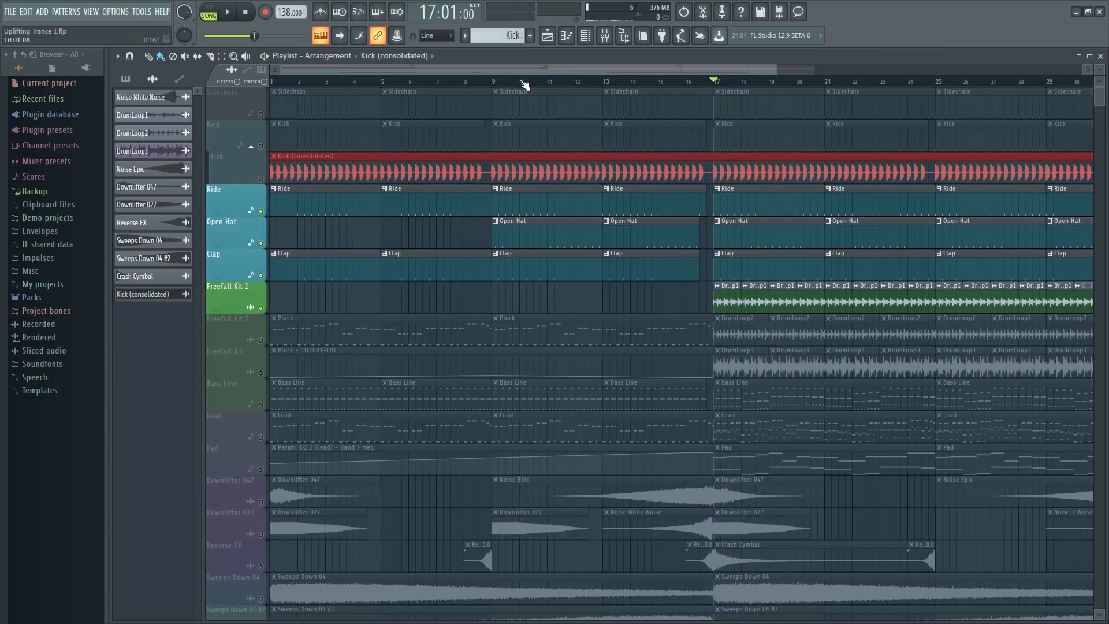
# - Select all clips on the Ride, Open Hat, Clap and Freefall Kit 1 tracks and consolidate them from the selection start
pyautogui.scroll(-2, 837, 202)
pyautogui.moveTo(1005, 203); pyautogui.dragTo(269, 306)
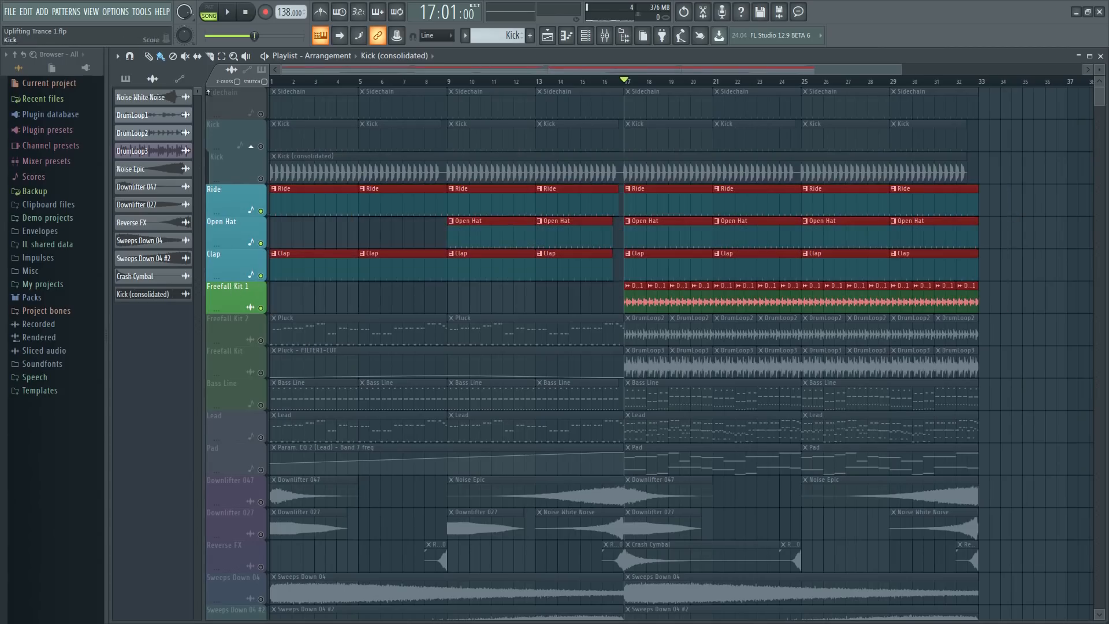
pyautogui.click(117, 56)
pyautogui.moveTo(162, 84)
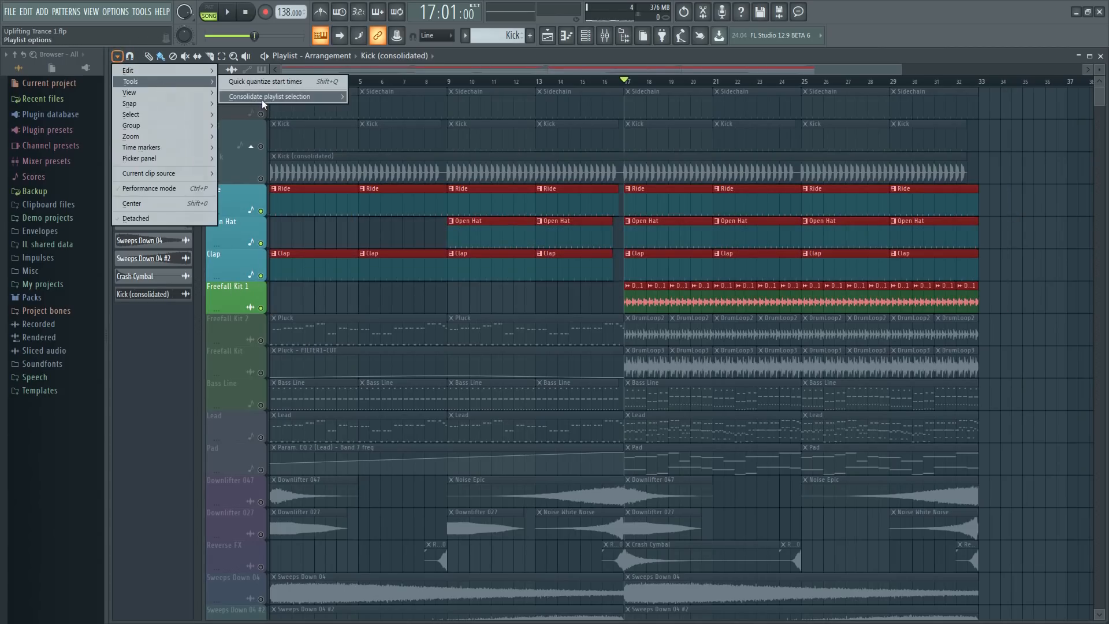
pyautogui.moveTo(261, 99)
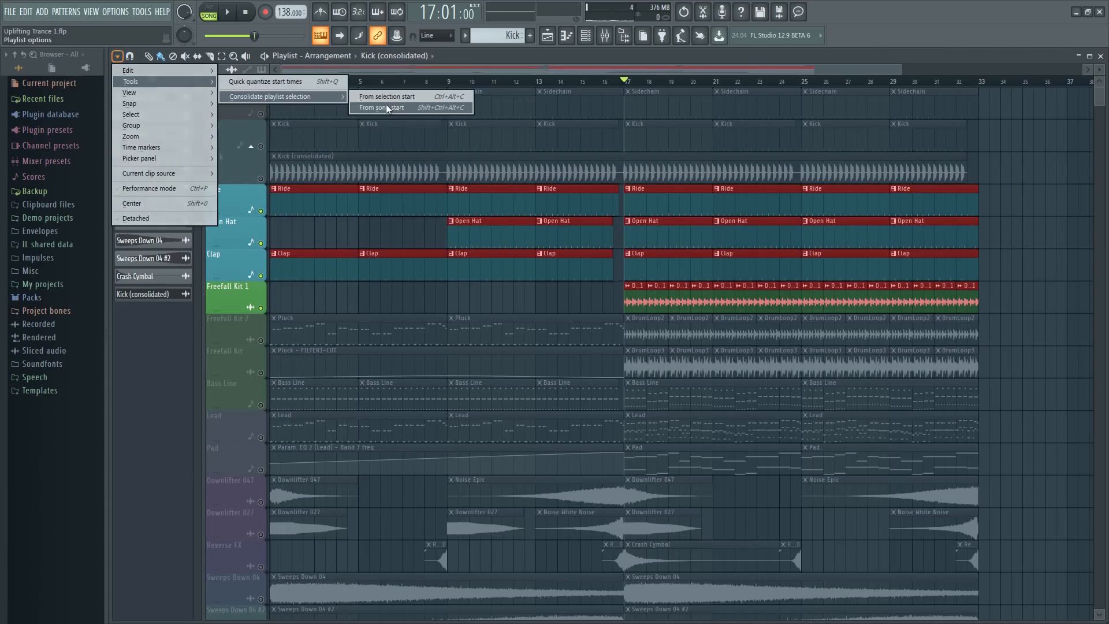
pyautogui.click(421, 100)
pyautogui.click(641, 413)
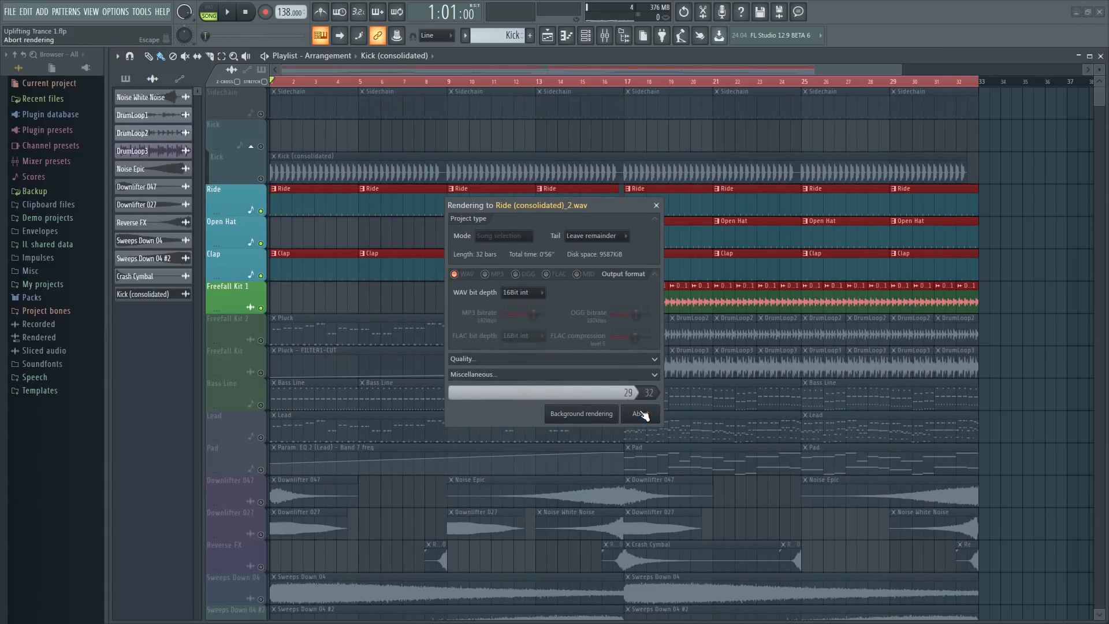
# - Play the Ride (consolidated) clip from bar 17, stop playback, and unmute all playlist tracks
pyautogui.click(631, 81)
pyautogui.press('space')
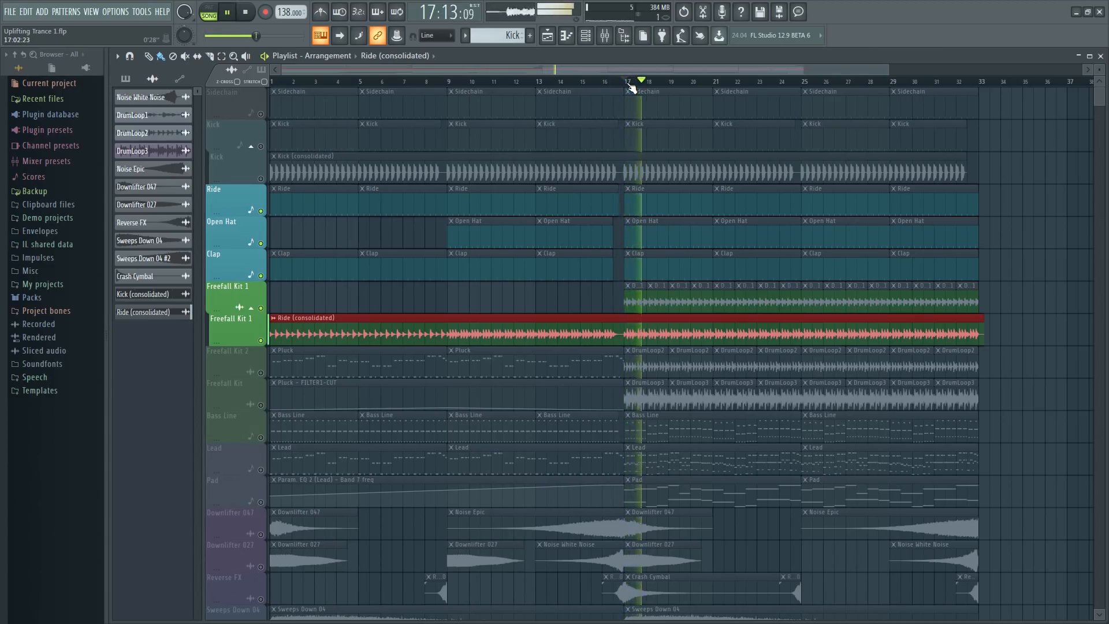
pyautogui.press('space')
pyautogui.rightClick(268, 344)
pyautogui.rightClick(268, 344)
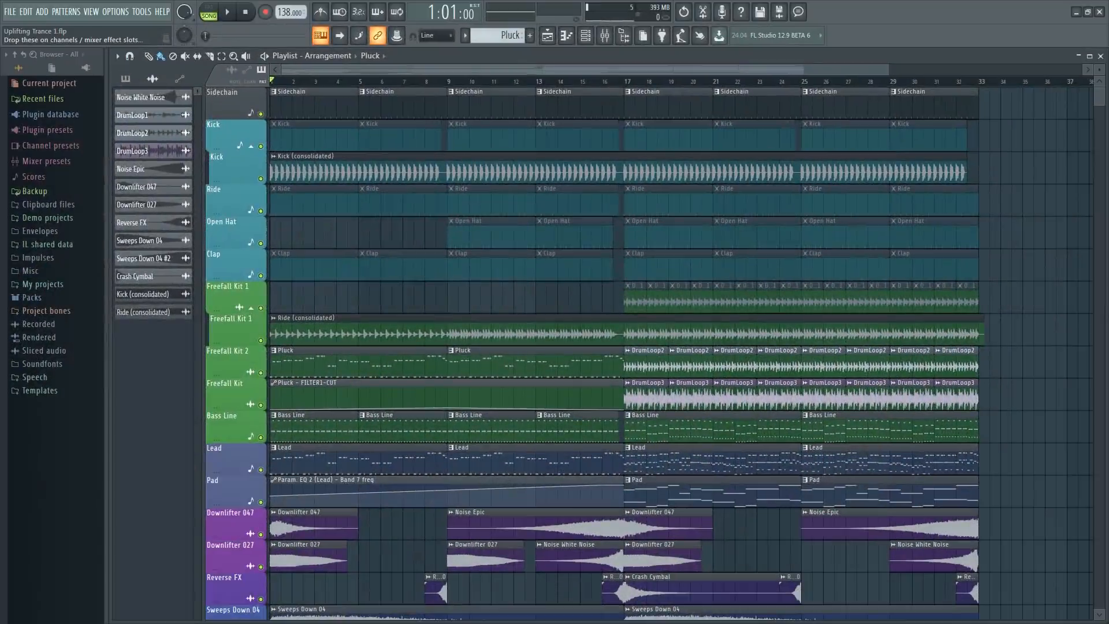
# - Render the last Pluck pattern in the picker as an audio clip
pyautogui.click(126, 78)
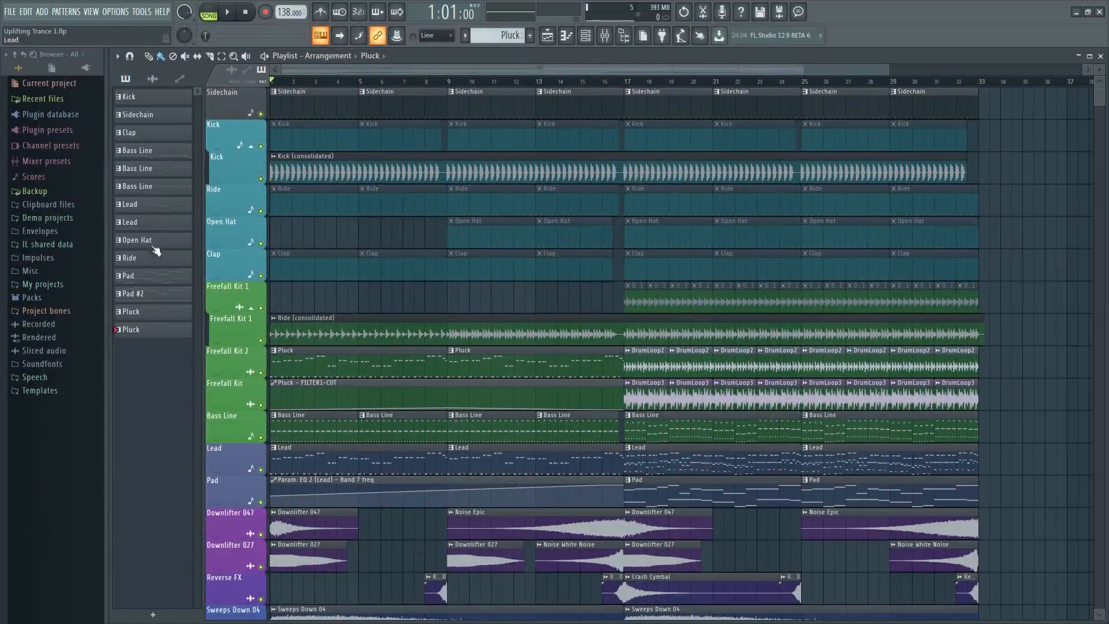
pyautogui.rightClick(139, 331)
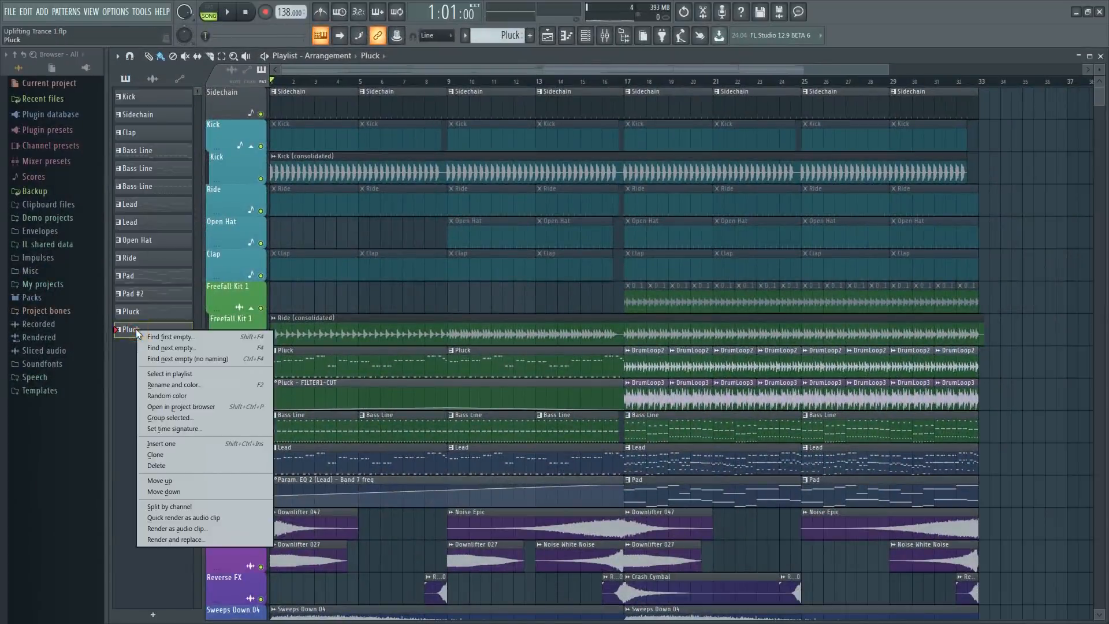
pyautogui.click(217, 529)
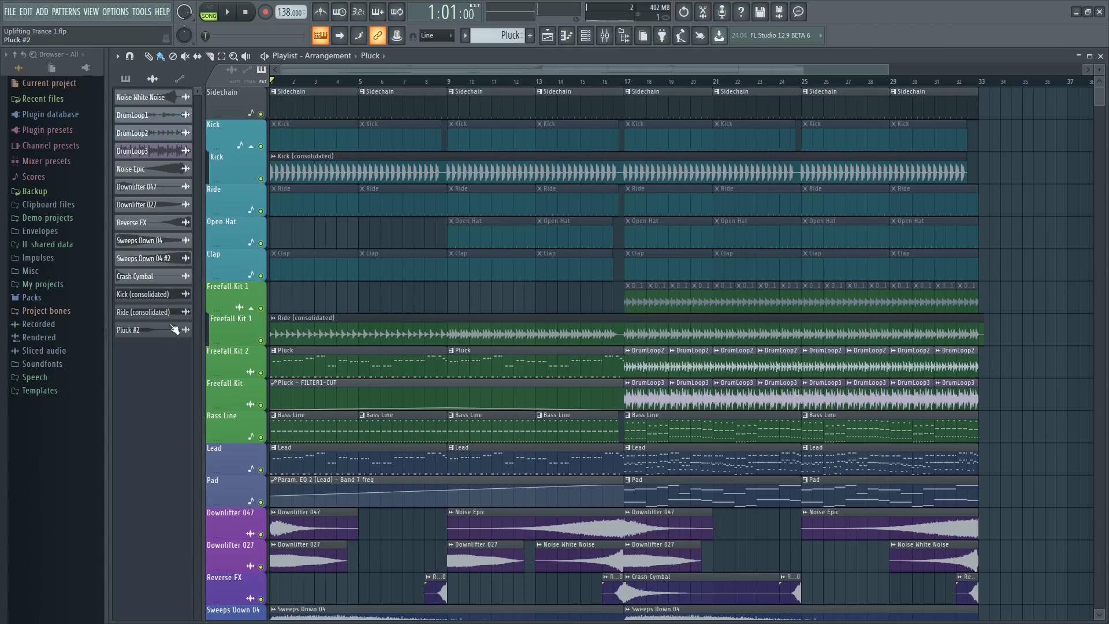
# - Render the last Pluck pattern and replace its playlist clips with the resulting audio
pyautogui.click(126, 81)
pyautogui.rightClick(130, 329)
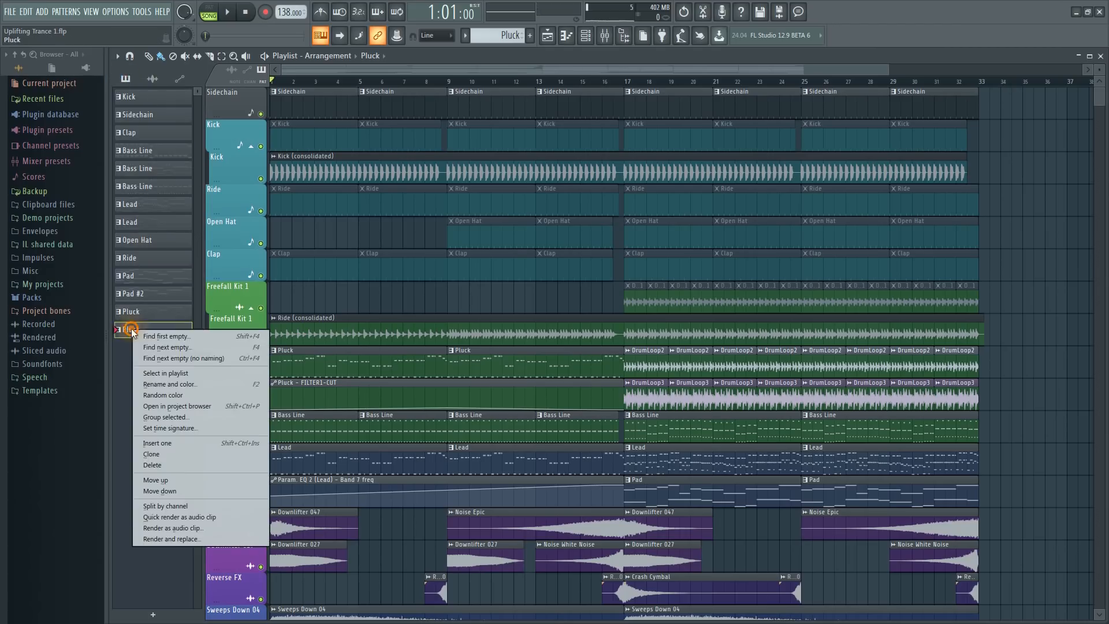
pyautogui.click(201, 539)
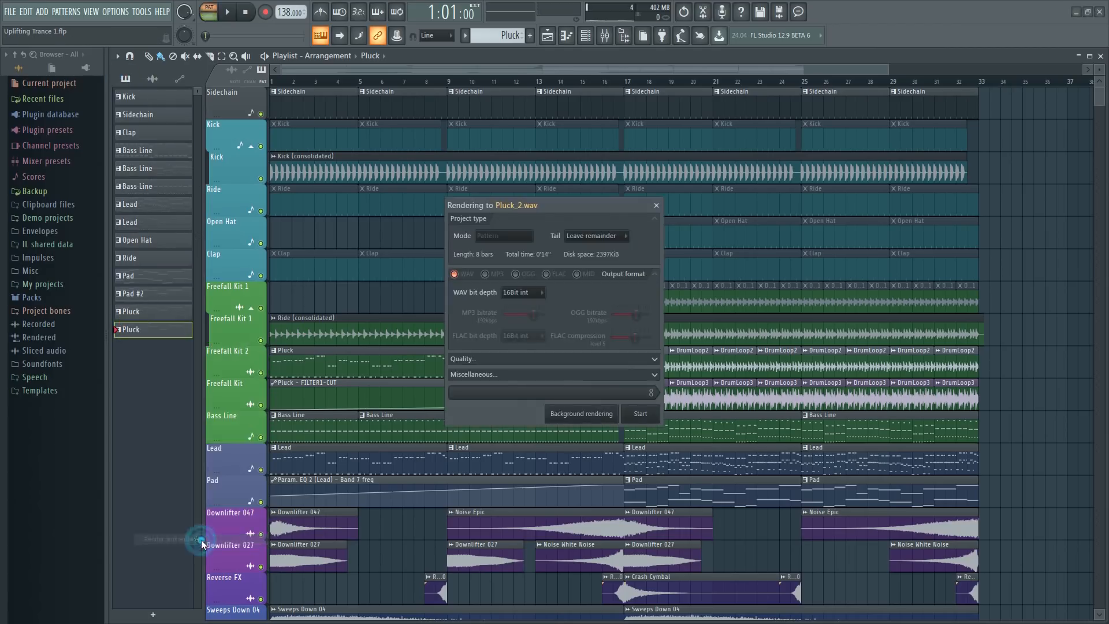
pyautogui.click(641, 415)
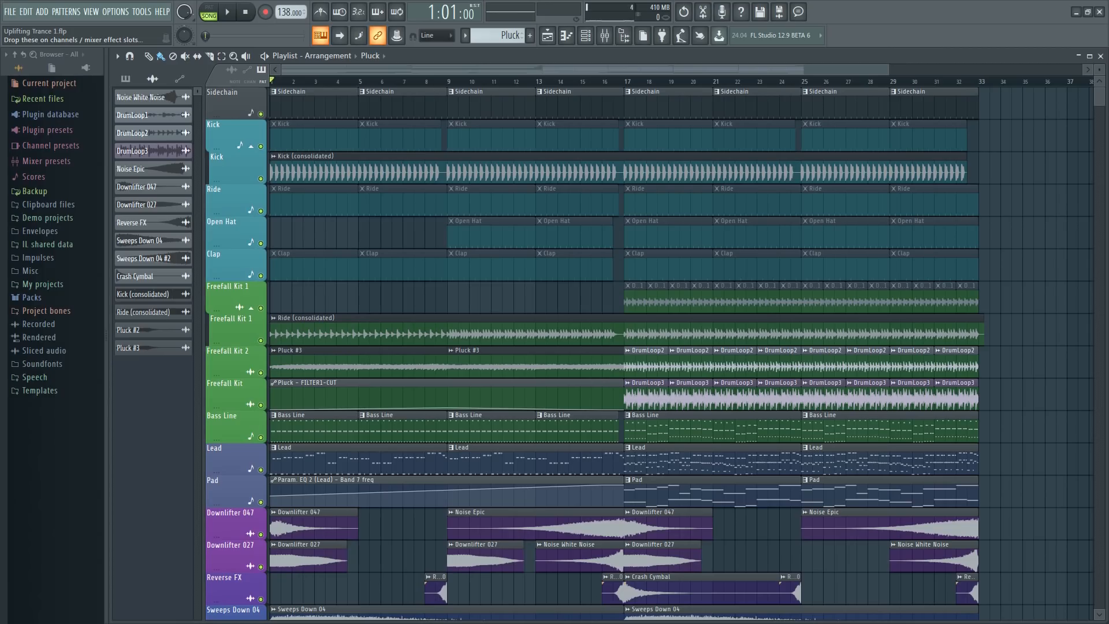
# - Clone the current playlist arrangement and name the copy Radio Edit
pyautogui.click(355, 56)
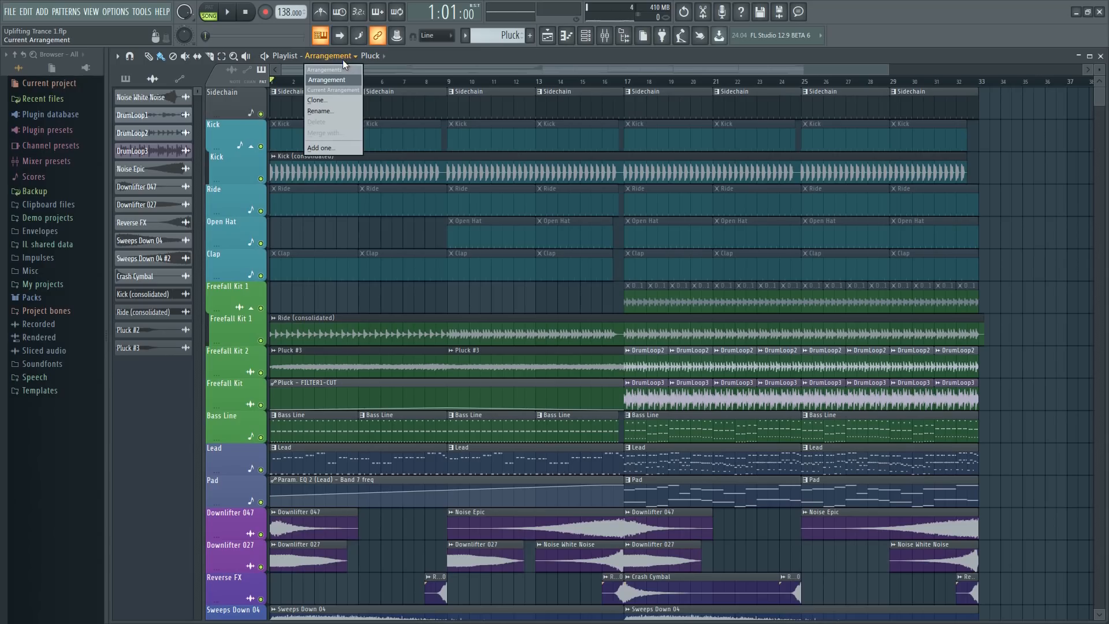
pyautogui.click(335, 100)
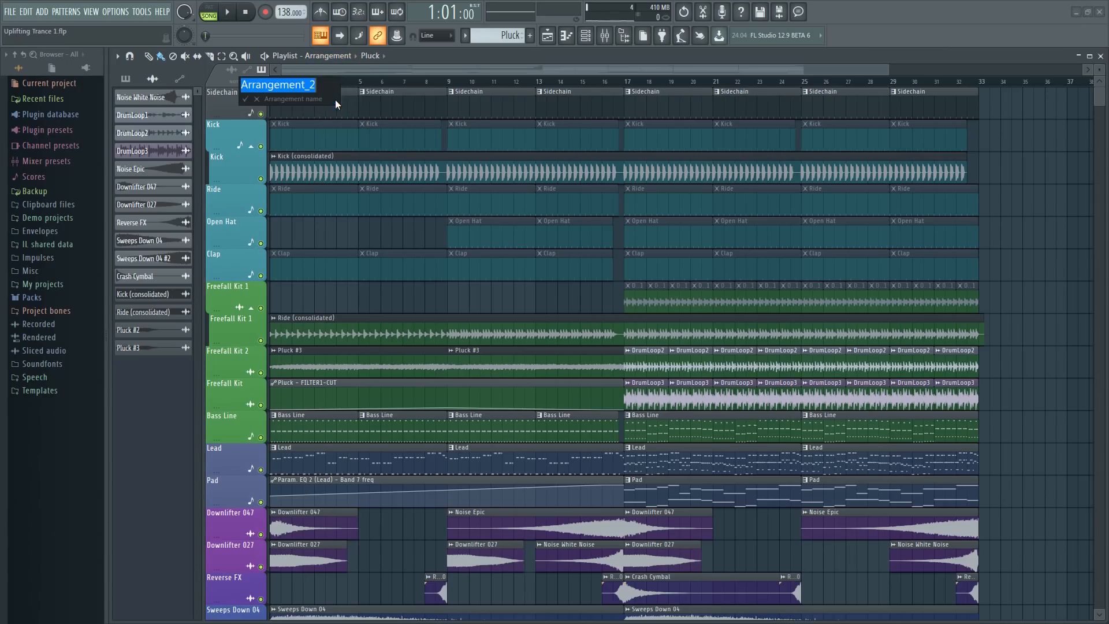
pyautogui.write('Radio Edit')
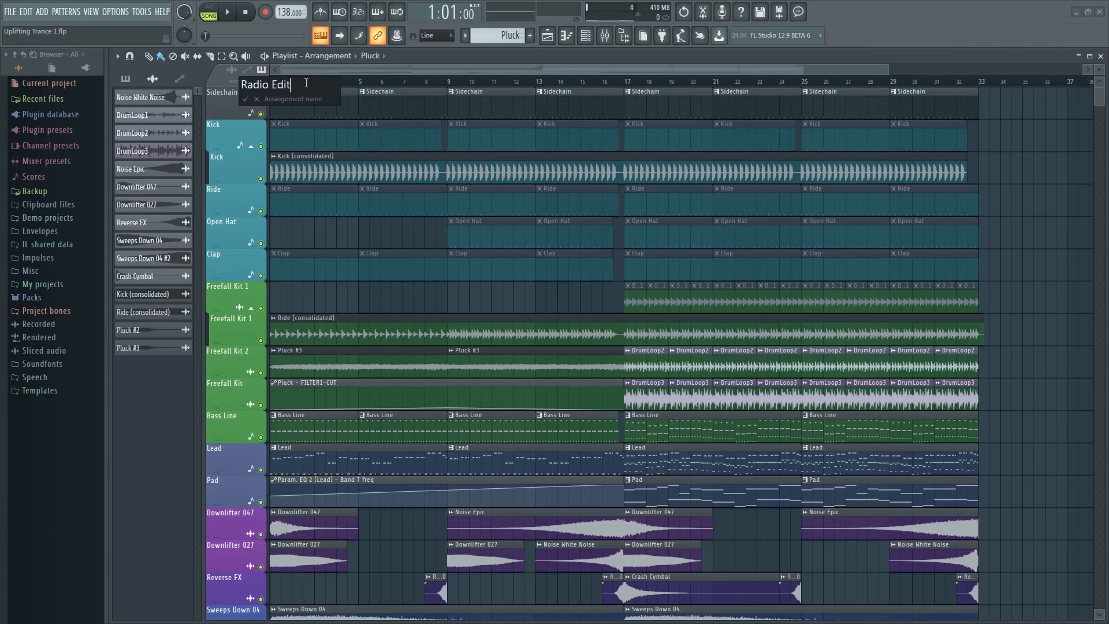
pyautogui.press('Return')
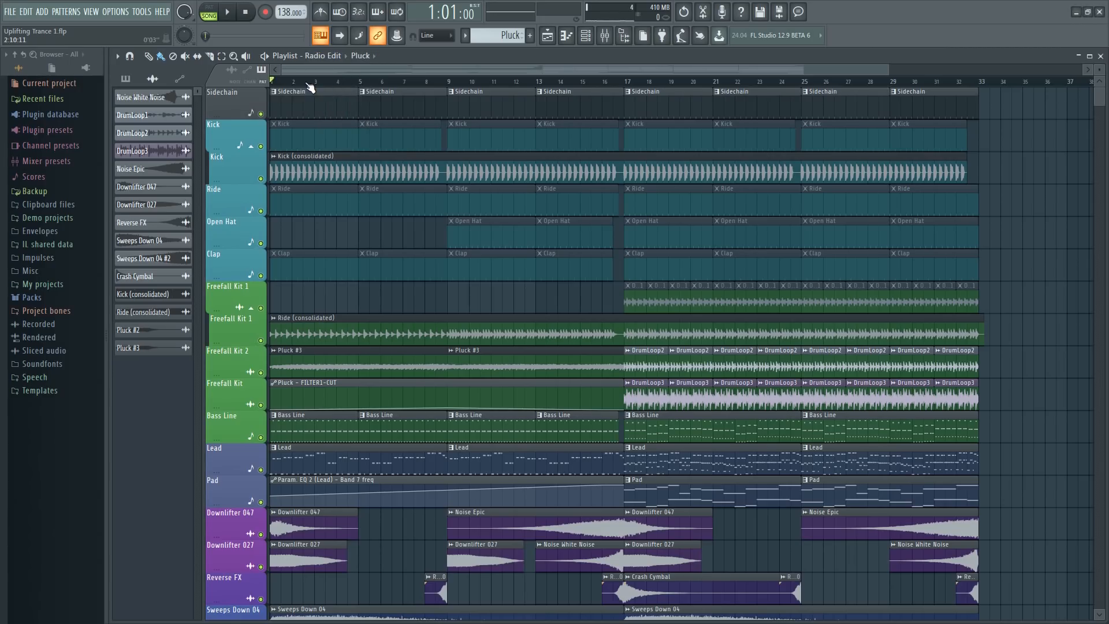
# - Switch from Radio Edit to the original arrangement and back to compare the two
pyautogui.click(340, 57)
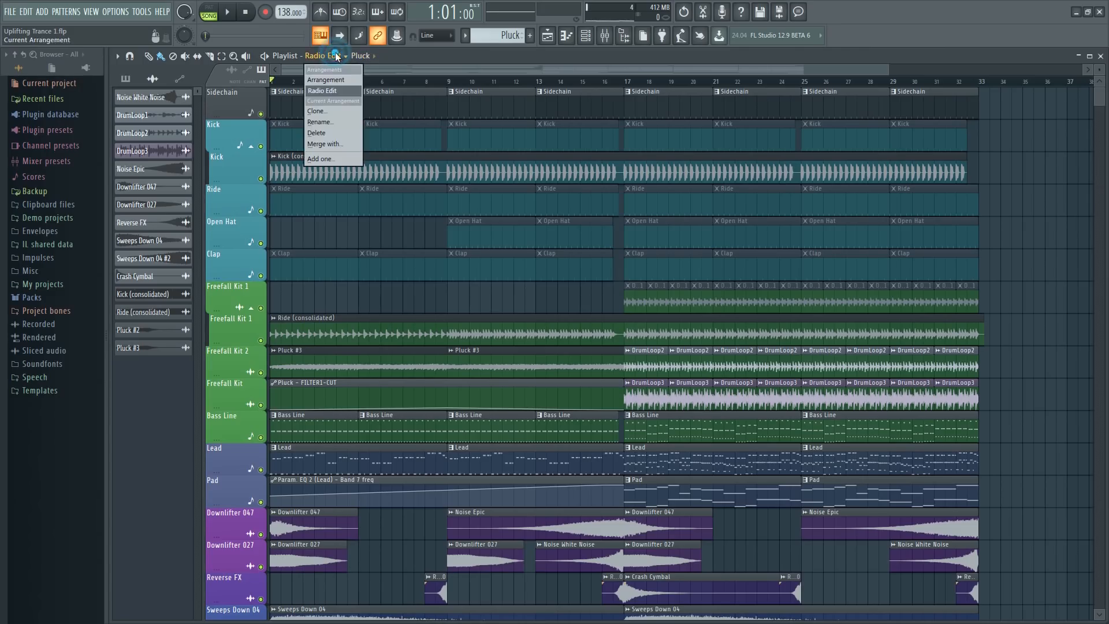
pyautogui.click(347, 90)
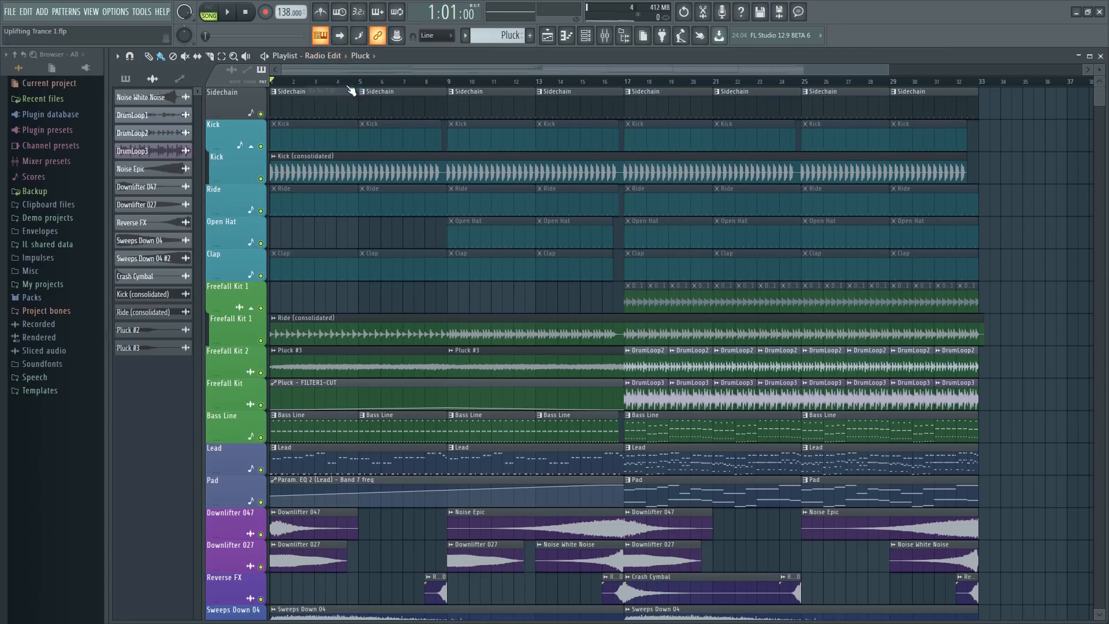
pyautogui.click(347, 59)
pyautogui.click(331, 79)
pyautogui.click(330, 56)
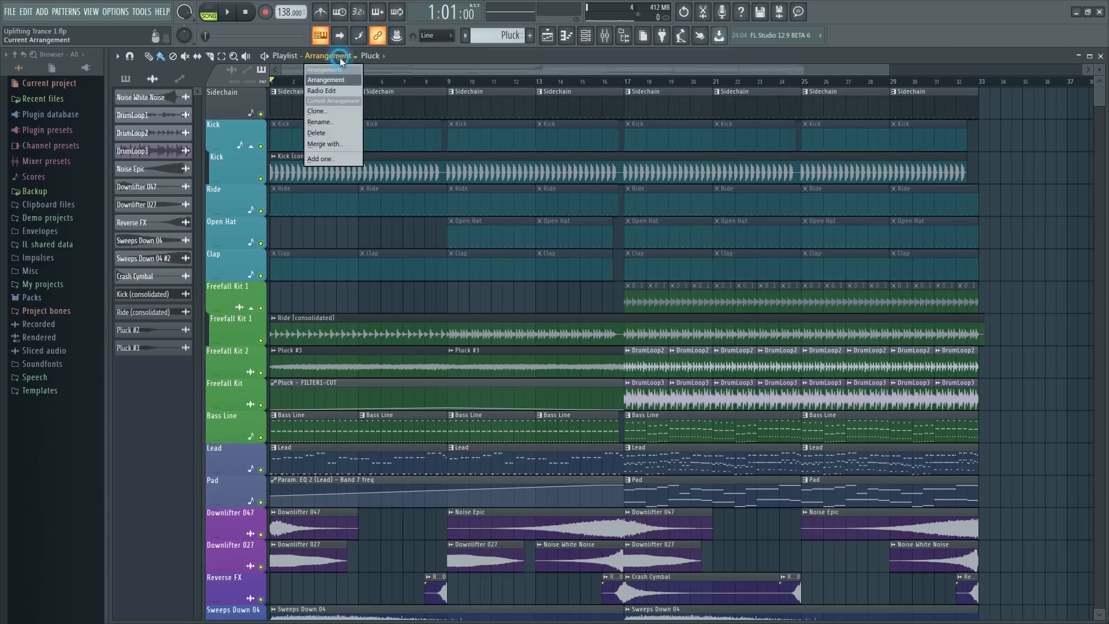
pyautogui.click(333, 90)
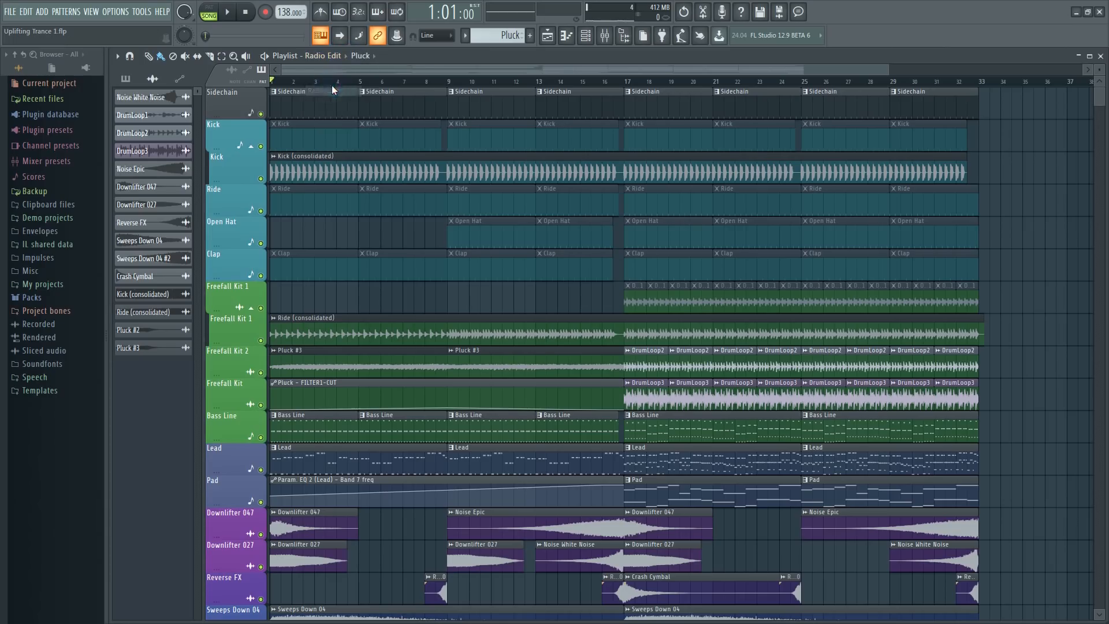
# - Delete the consolidated Kick and Ride clips plus several Bass Line, Lead, Pad, Noise White Noise and Reverse FX clips from Radio Edit
pyautogui.rightClick(335, 168)
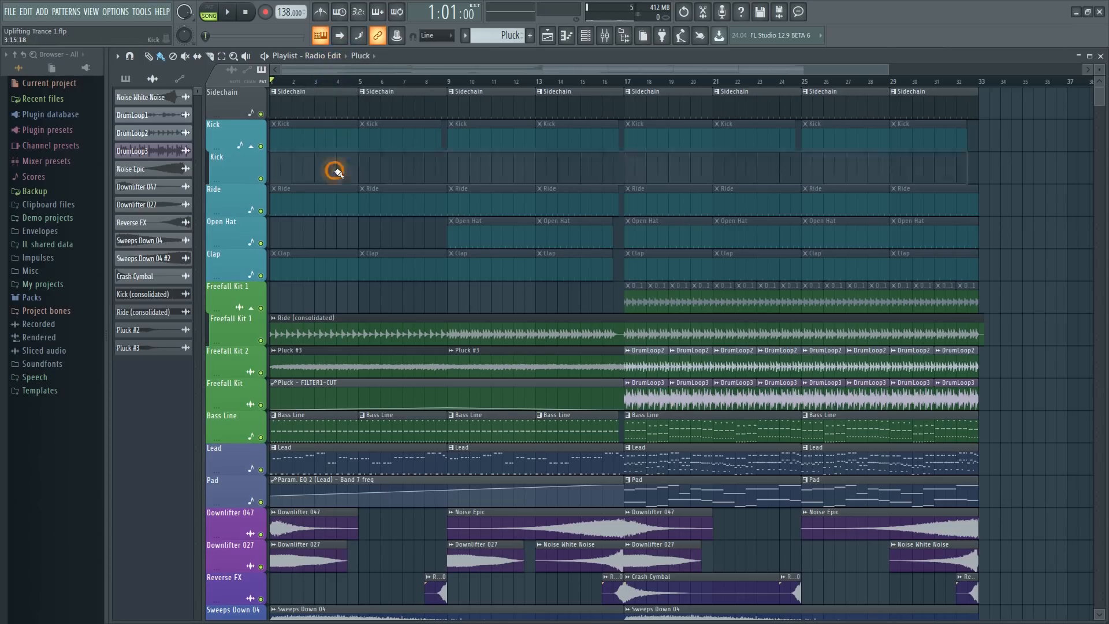
pyautogui.rightClick(364, 329)
pyautogui.rightClick(413, 427)
pyautogui.rightClick(437, 449)
pyautogui.rightClick(580, 423)
pyautogui.rightClick(718, 426)
pyautogui.rightClick(774, 465)
pyautogui.rightClick(751, 488)
pyautogui.rightClick(595, 558)
pyautogui.rightClick(604, 584)
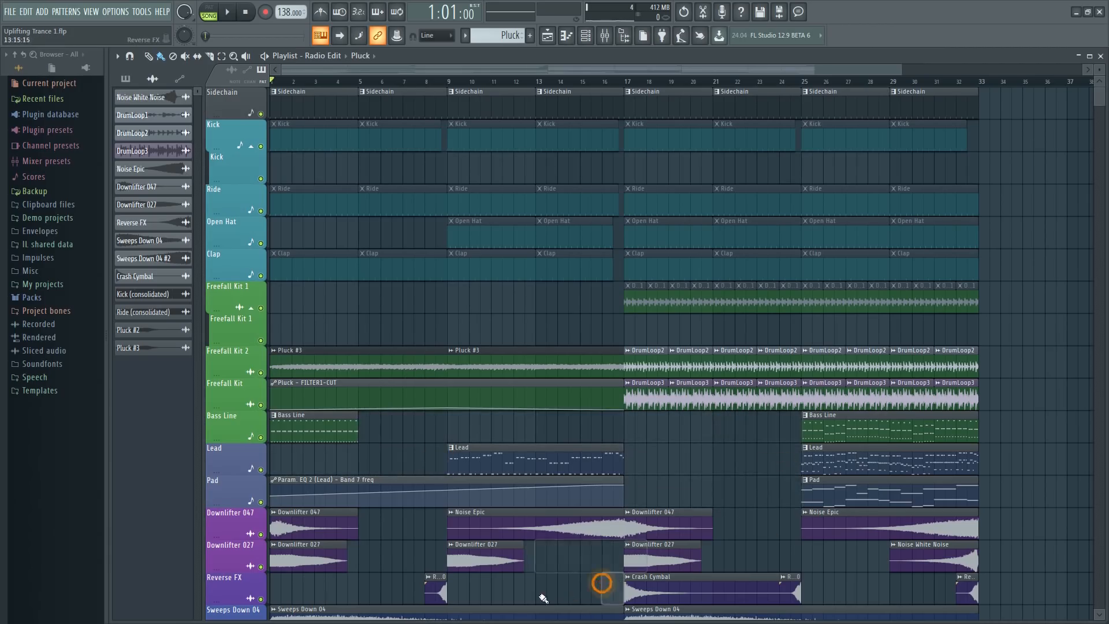
# - Compare the original arrangement with the thinned-out Radio Edit, return to Radio Edit, and open the arrangement options
pyautogui.click(333, 56)
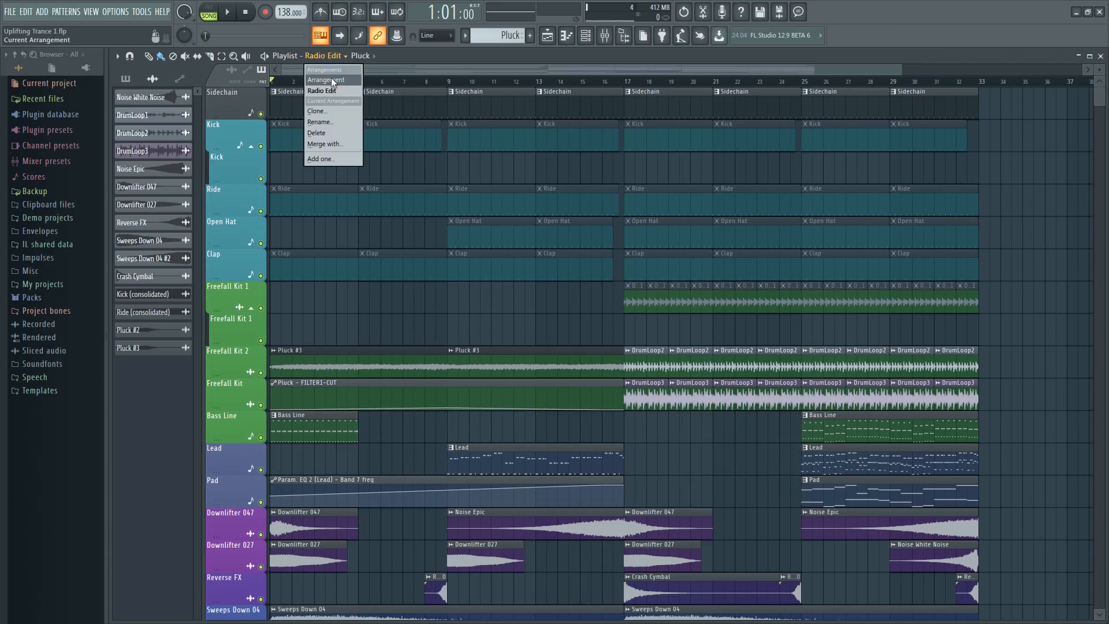
pyautogui.click(333, 81)
pyautogui.click(334, 56)
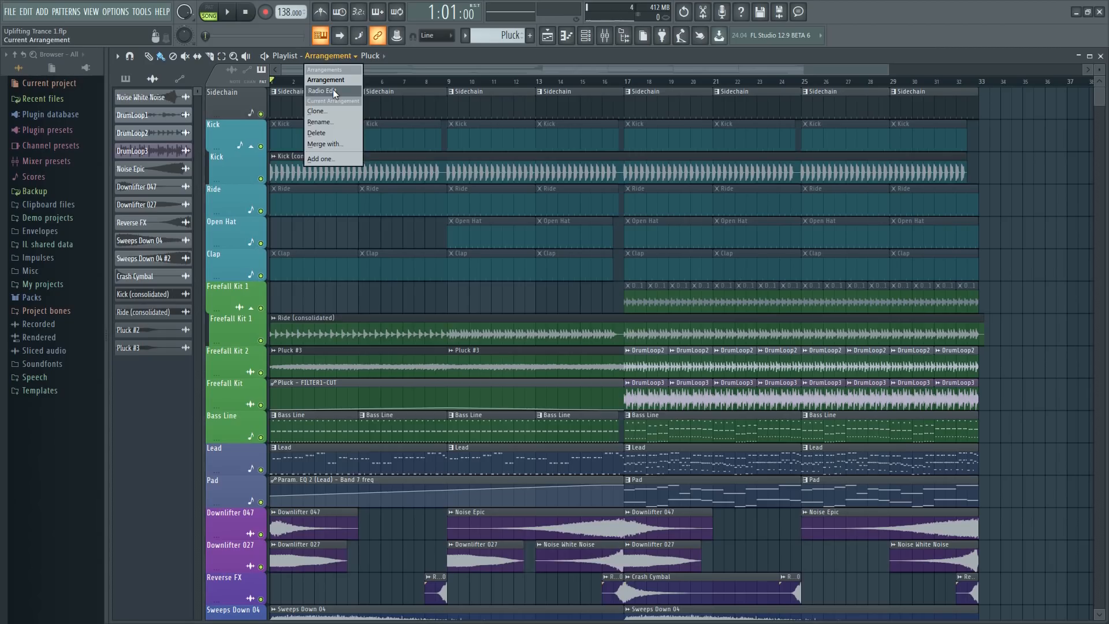
pyautogui.click(334, 92)
pyautogui.click(335, 56)
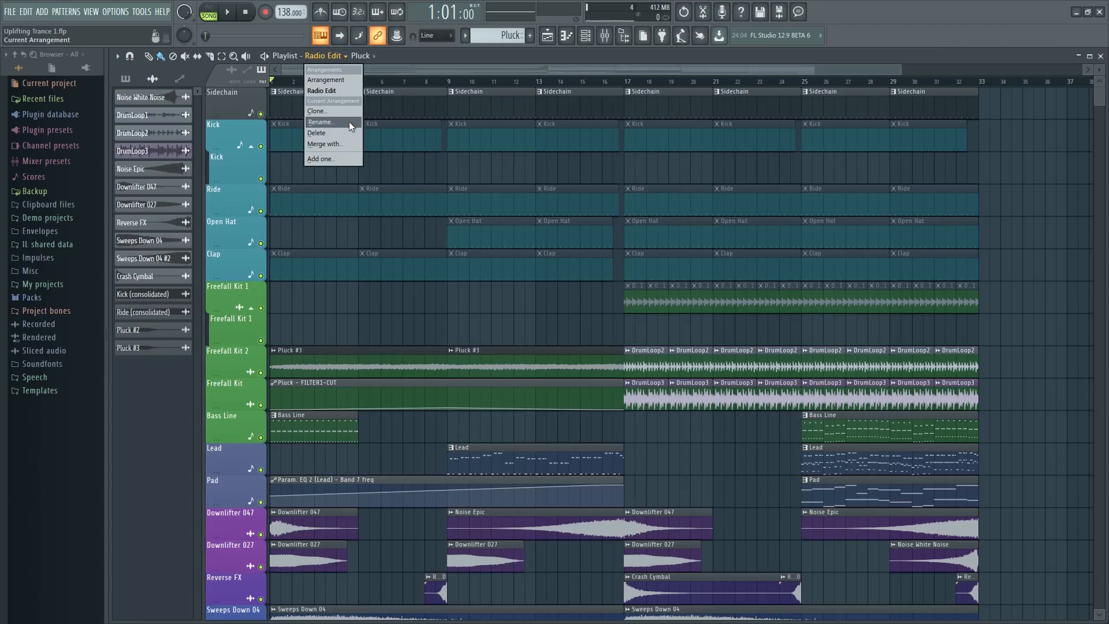
# - Add a new empty playlist arrangement and name it Testing
pyautogui.click(341, 159)
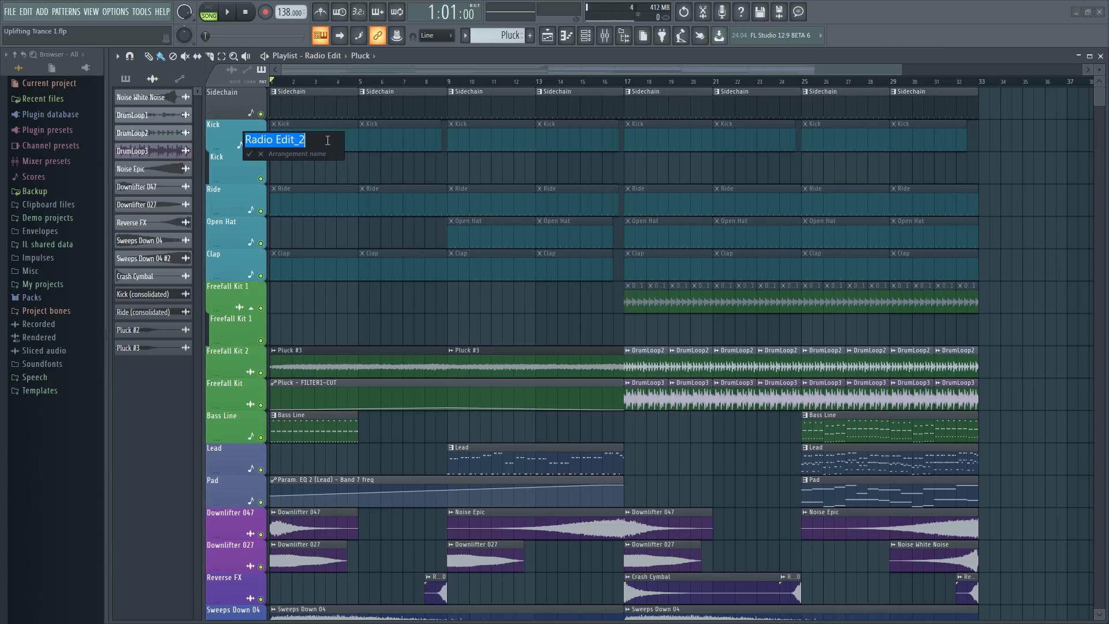
pyautogui.write('Testi')
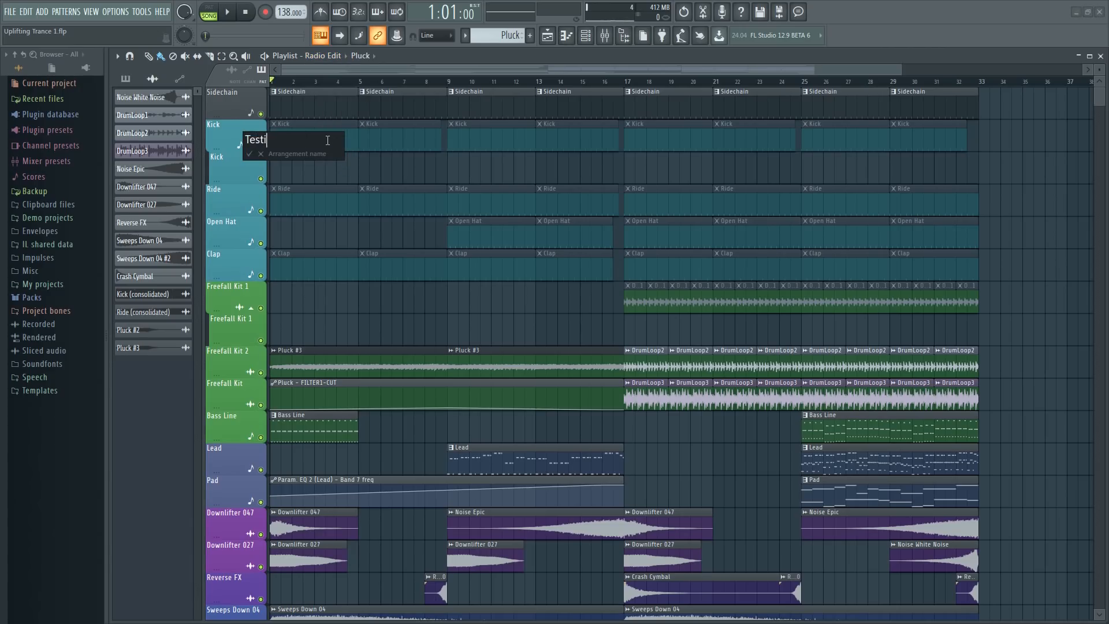
pyautogui.write('ng')
pyautogui.press('Return')
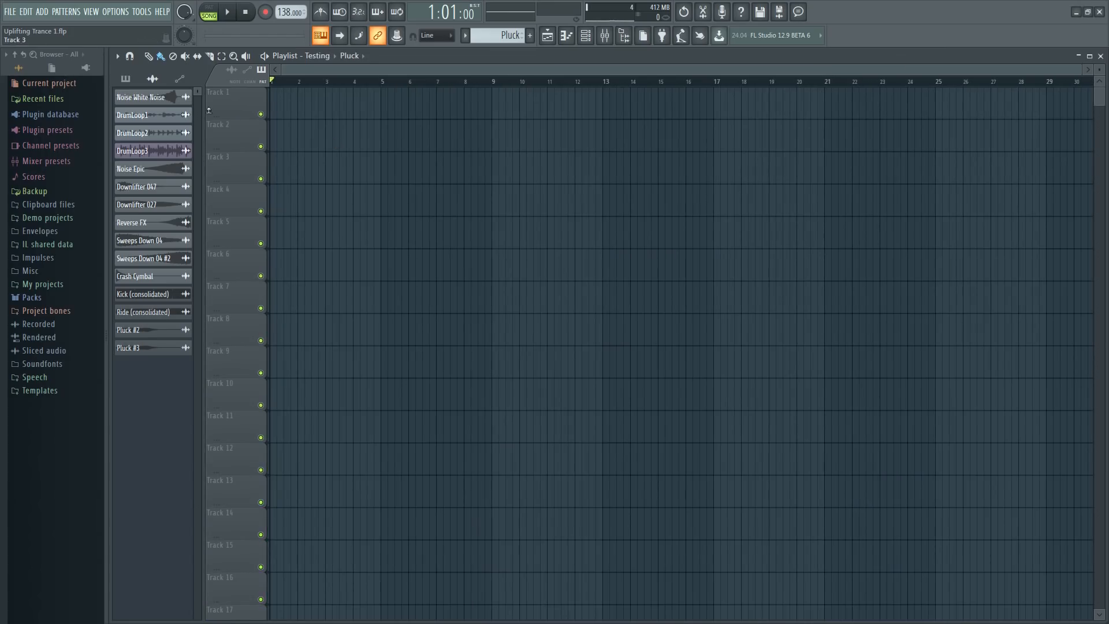
# - Place four consecutive Clap pattern clips on Track 1 and one Bass Line clip each on Tracks 5 and 7
pyautogui.click(126, 78)
pyautogui.click(139, 132)
pyautogui.click(295, 97)
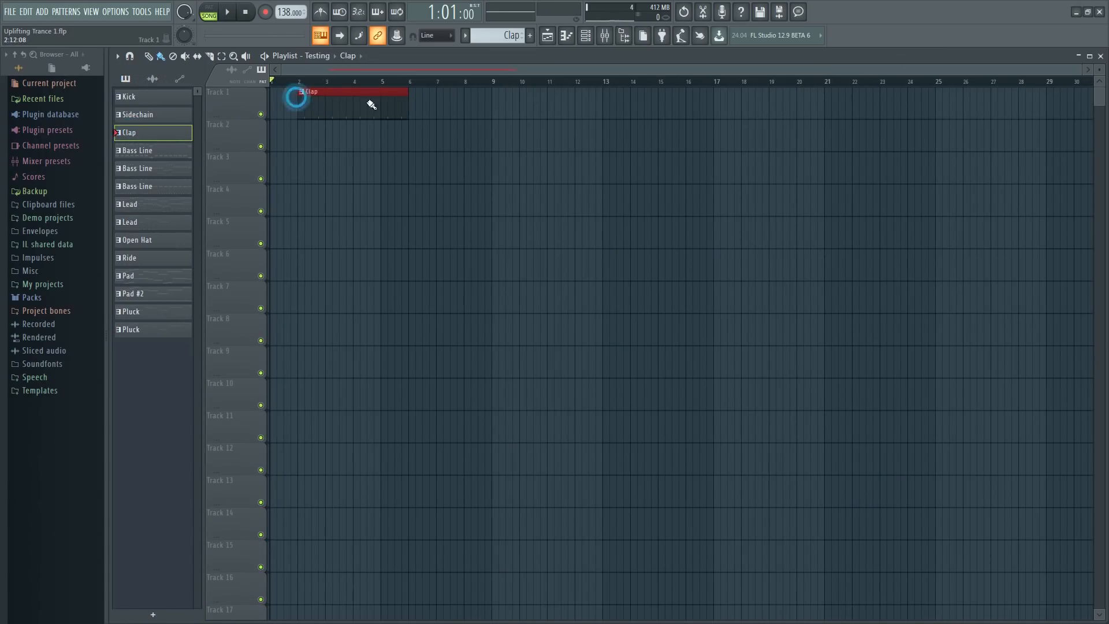
pyautogui.moveTo(372, 105); pyautogui.dragTo(664, 104)
pyautogui.click(121, 169)
pyautogui.click(425, 235)
pyautogui.click(450, 289)
# - Place three Ride pattern clips on Track 3, two on Track 9 and one on Track 11
pyautogui.click(139, 258)
pyautogui.moveTo(364, 166); pyautogui.dragTo(664, 168)
pyautogui.moveTo(414, 372); pyautogui.dragTo(525, 369)
pyautogui.click(356, 419)
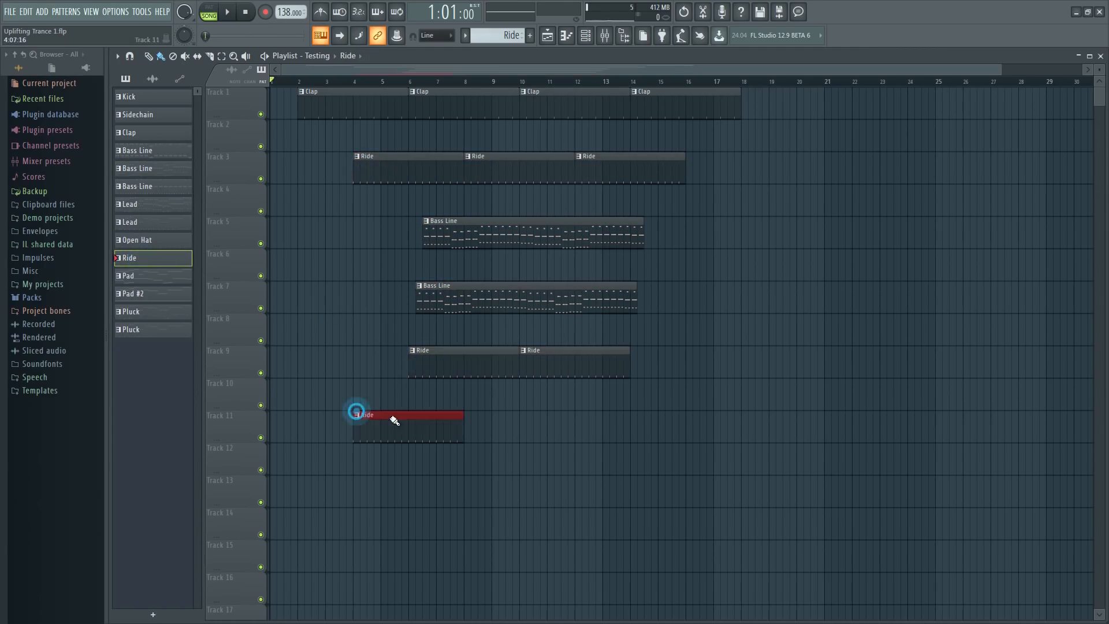
# - Compare the arrangements by switching to the original, Testing and Radio Edit, and return to the original
pyautogui.click(334, 55)
pyautogui.click(329, 102)
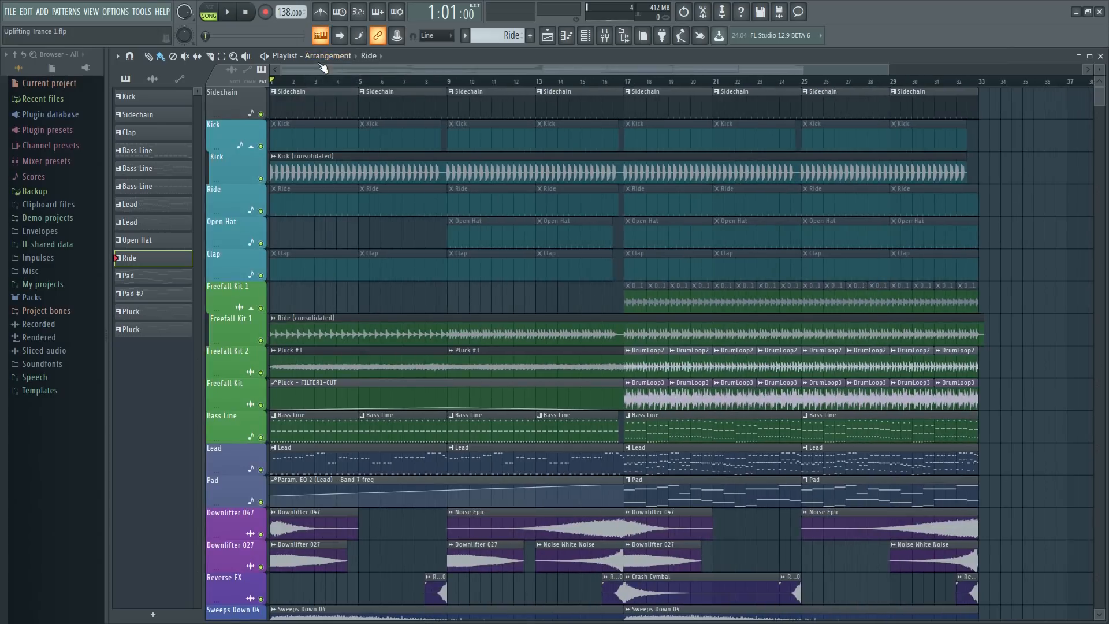
pyautogui.click(347, 56)
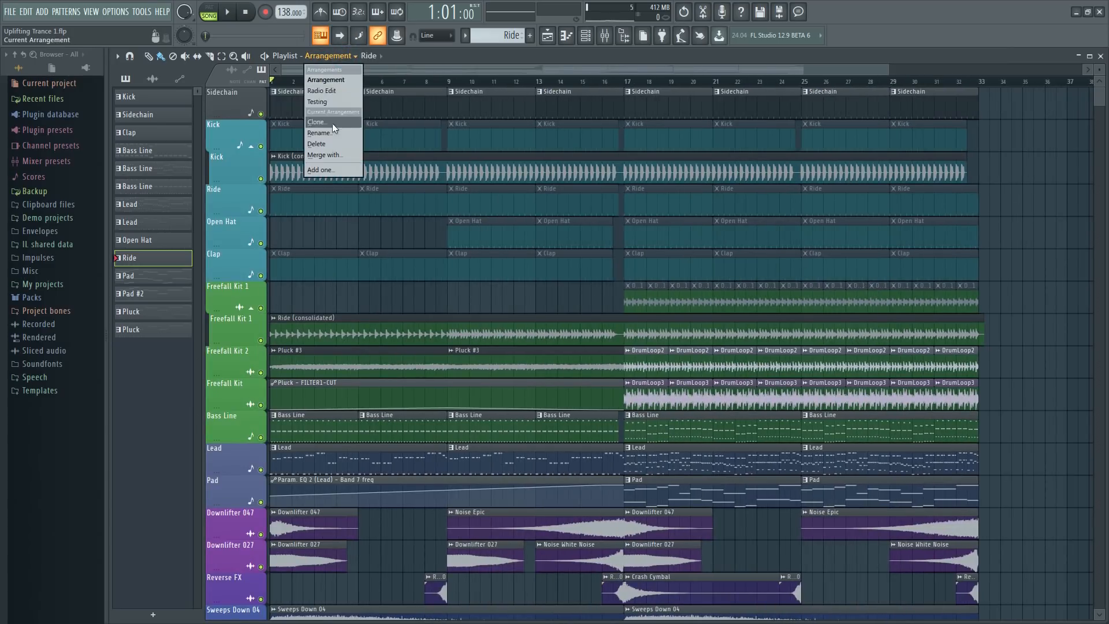
pyautogui.click(324, 101)
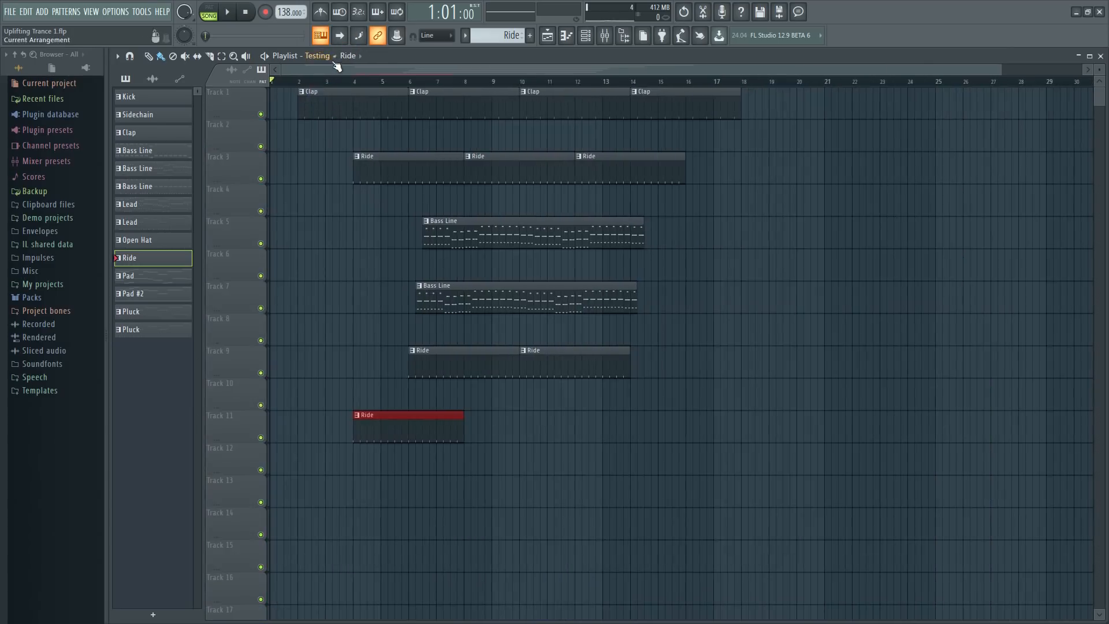
pyautogui.click(330, 58)
pyautogui.click(322, 90)
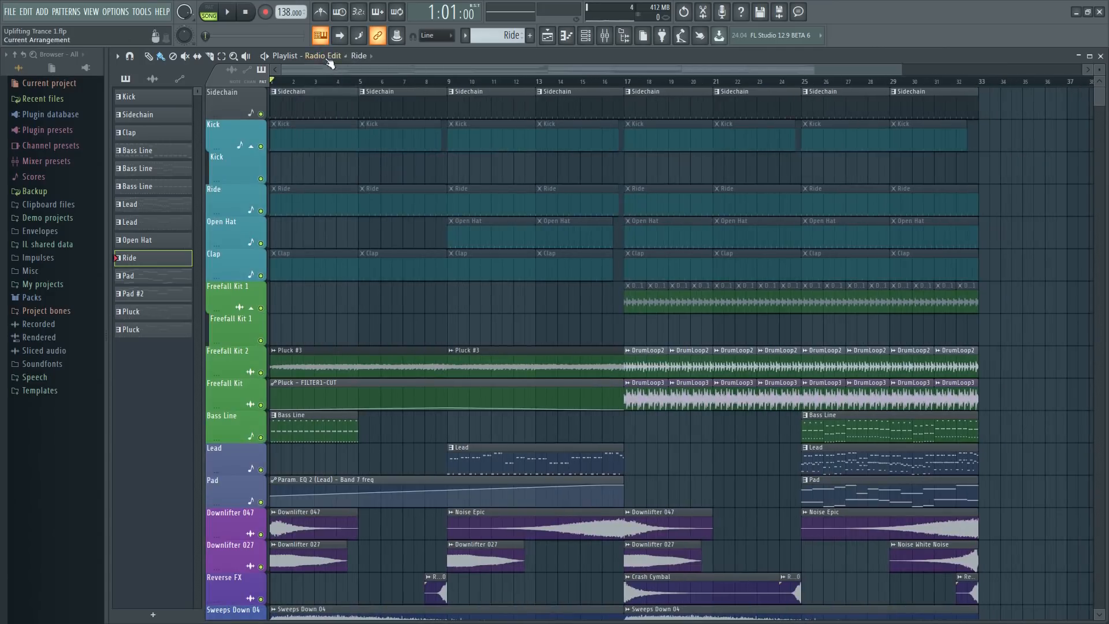
pyautogui.click(323, 56)
pyautogui.click(334, 78)
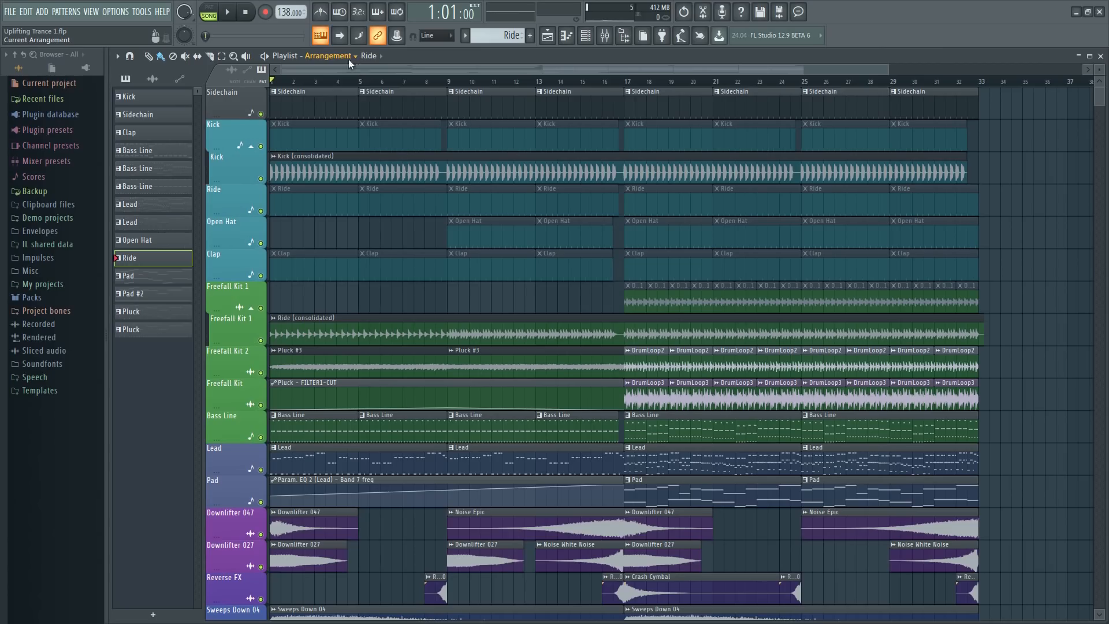
# - Clone the original arrangement and name the copy Radio edit (changed)
pyautogui.click(349, 59)
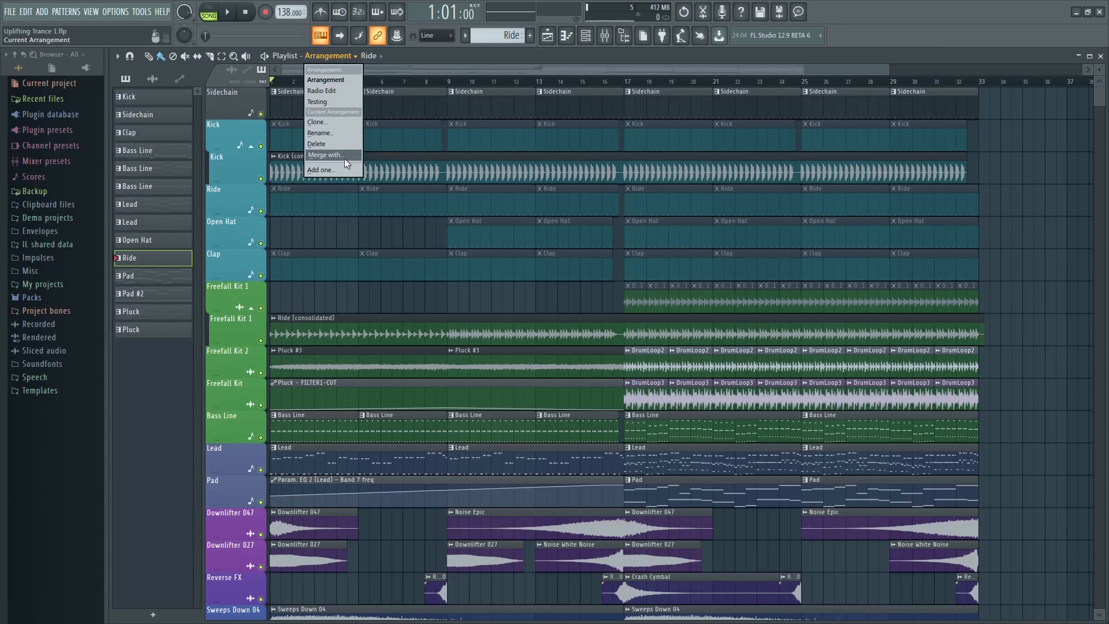
pyautogui.click(331, 125)
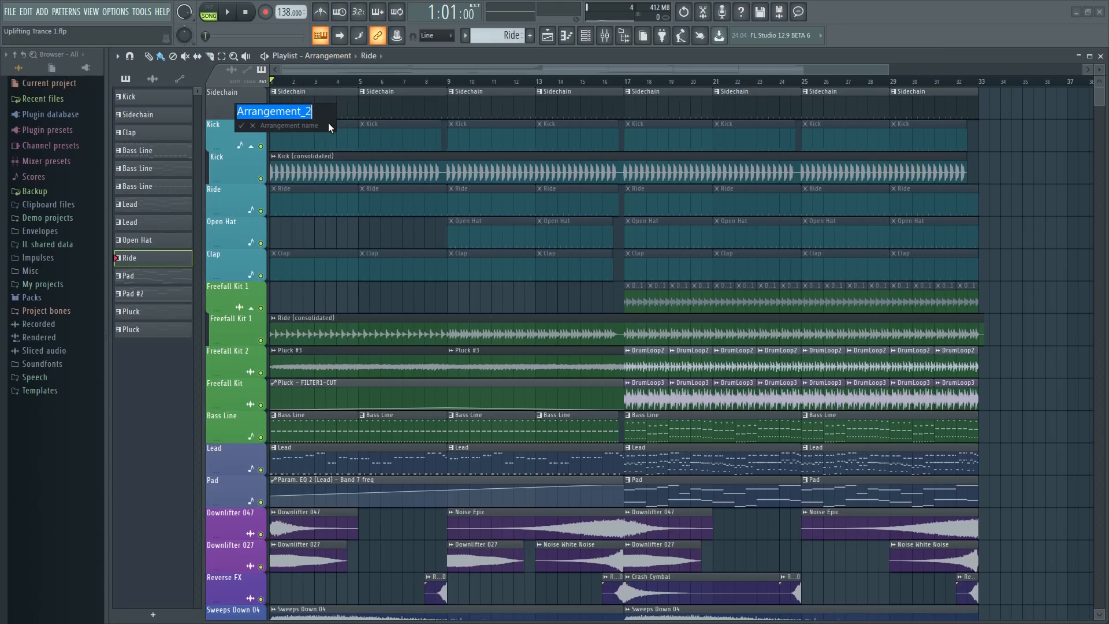
pyautogui.write('Radio ed')
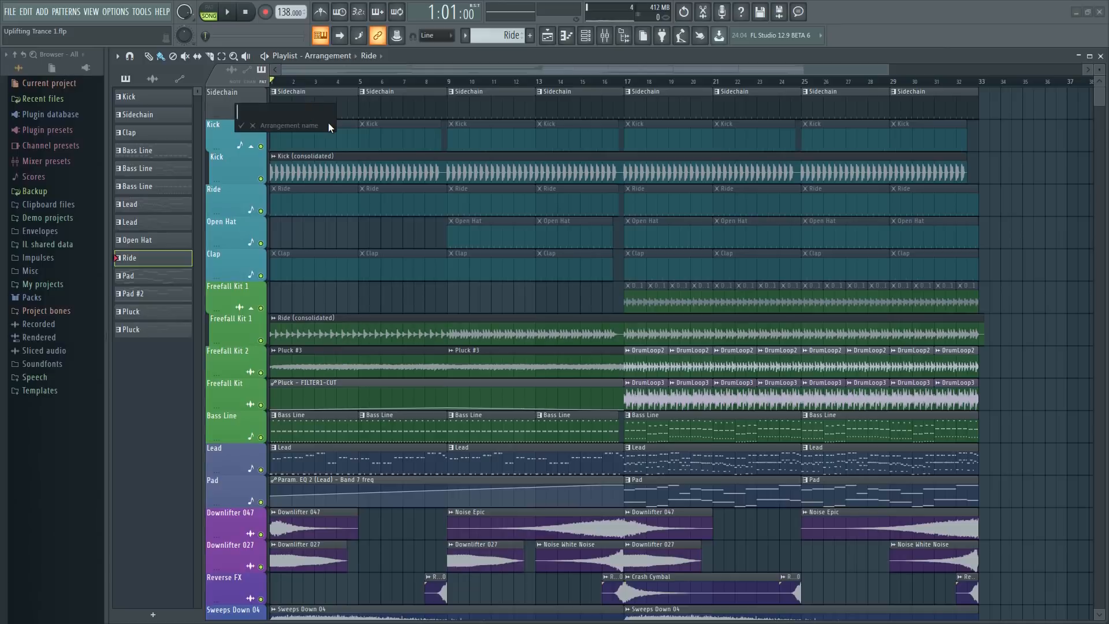
pyautogui.write('it (changed)')
pyautogui.press('Return')
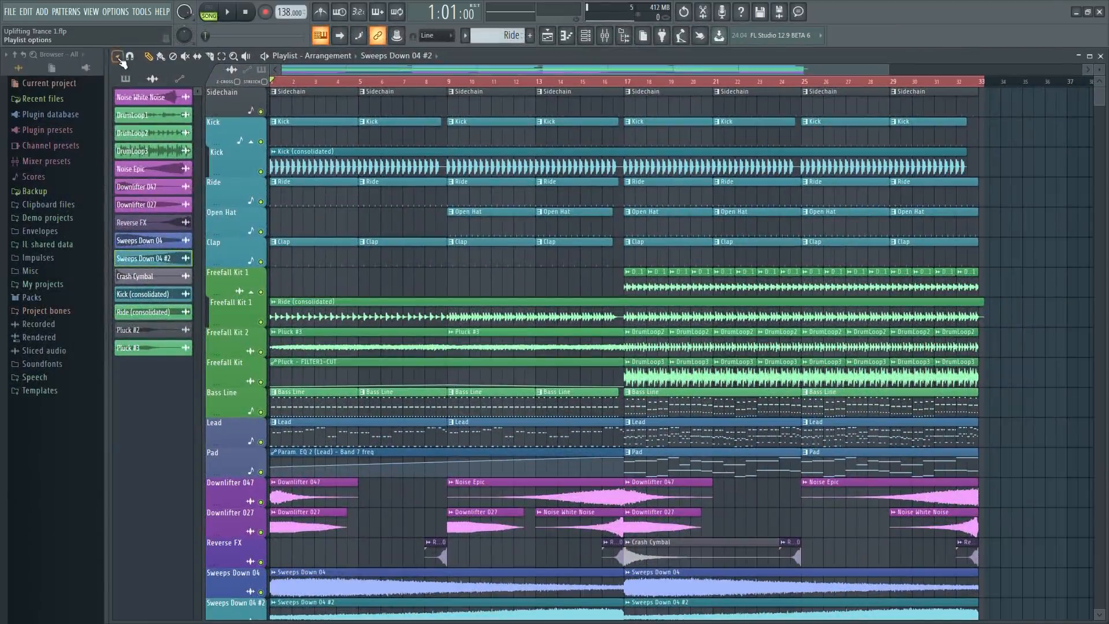
# - Set the playlist's background behind clips to Solid
pyautogui.click(119, 58)
pyautogui.moveTo(161, 92)
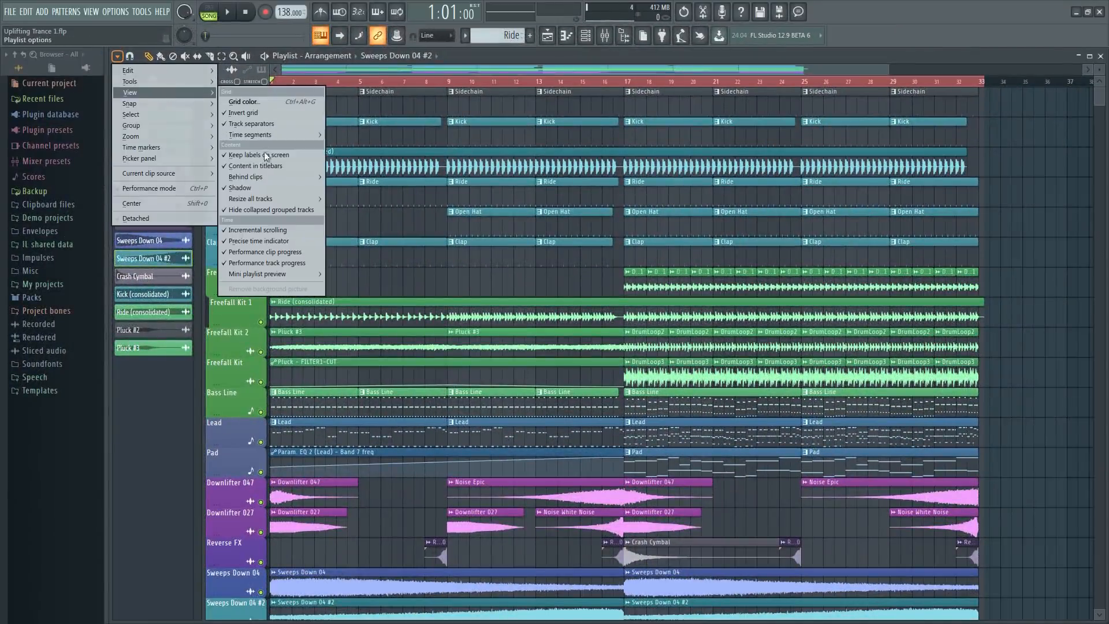
pyautogui.moveTo(272, 175)
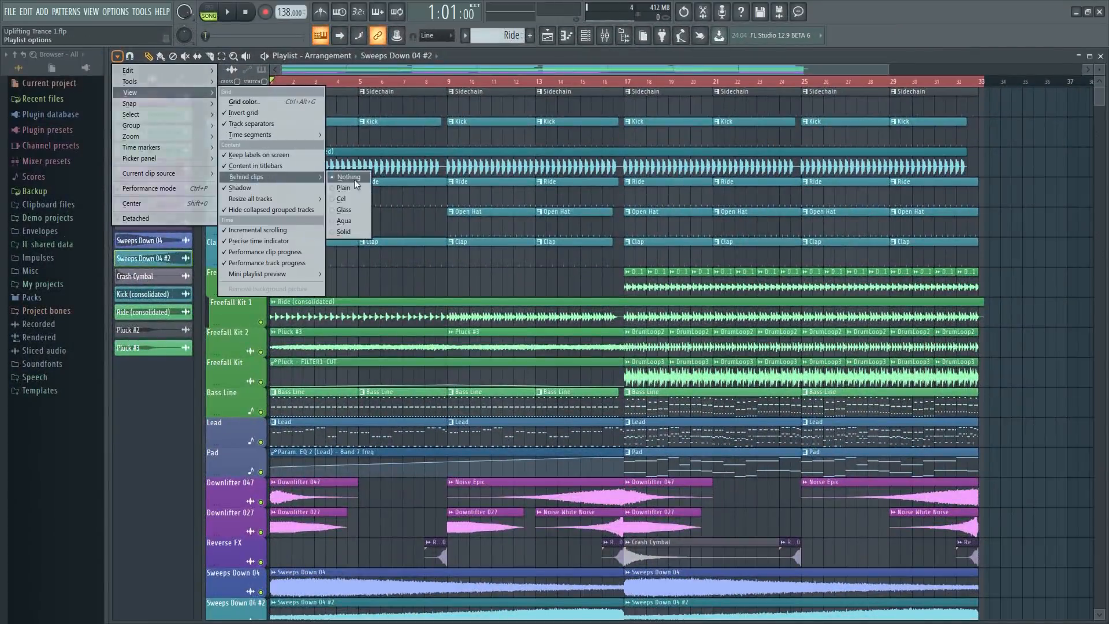
pyautogui.click(349, 229)
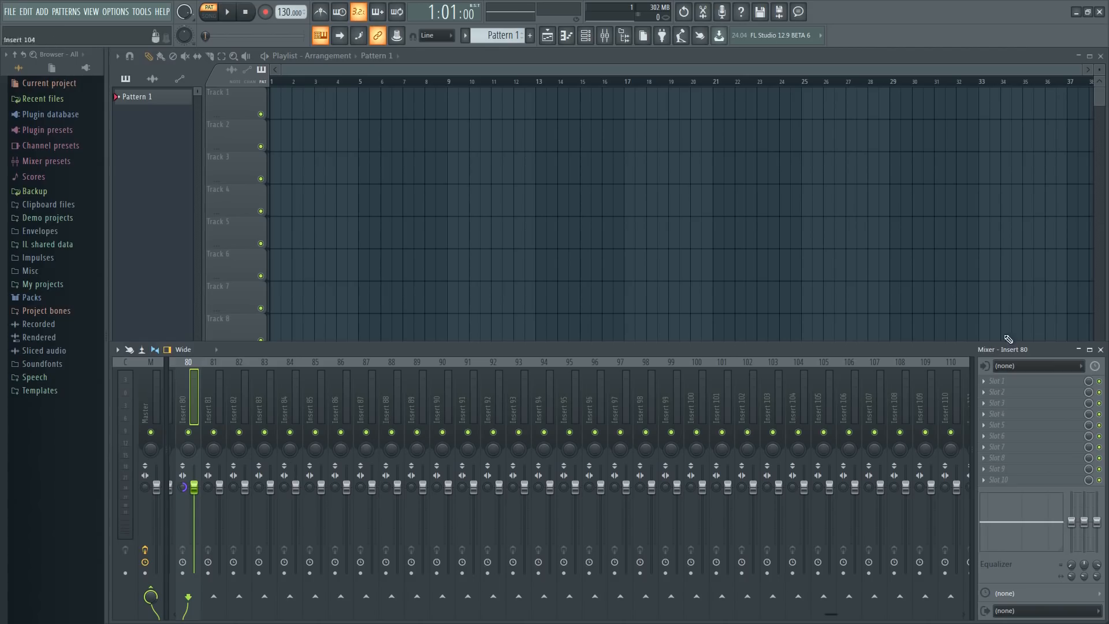
# - Set the audio input of mixer Insert 80 to In 1 - In 2 and enlarge playlist Track 1
pyautogui.click(1051, 366)
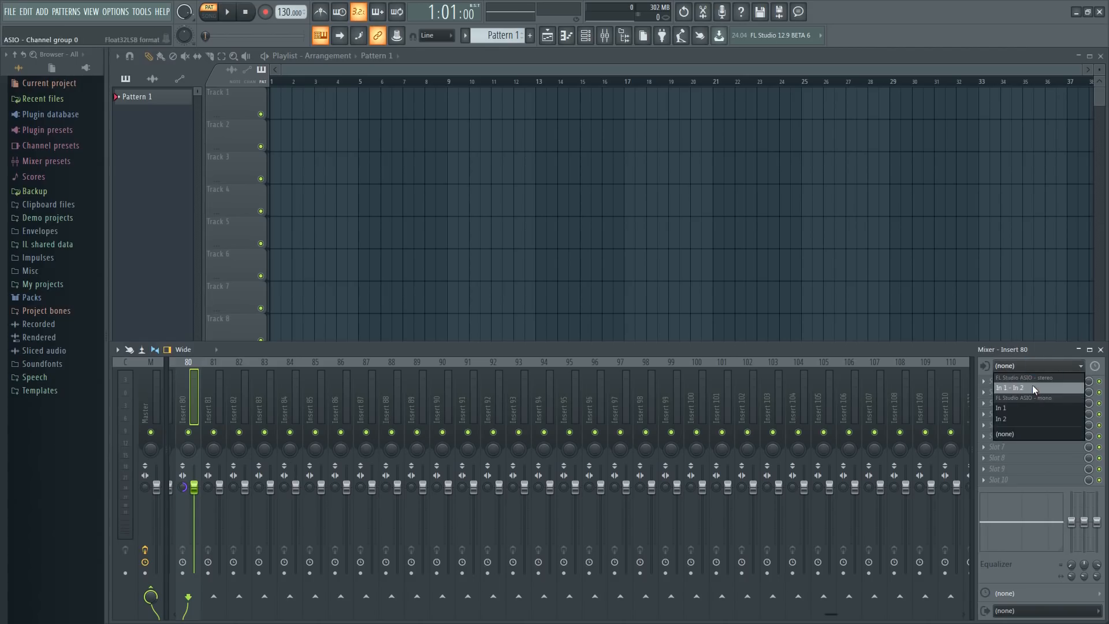
pyautogui.click(1032, 387)
pyautogui.click(221, 118)
pyautogui.moveTo(220, 118); pyautogui.dragTo(231, 390)
pyautogui.press('F9')
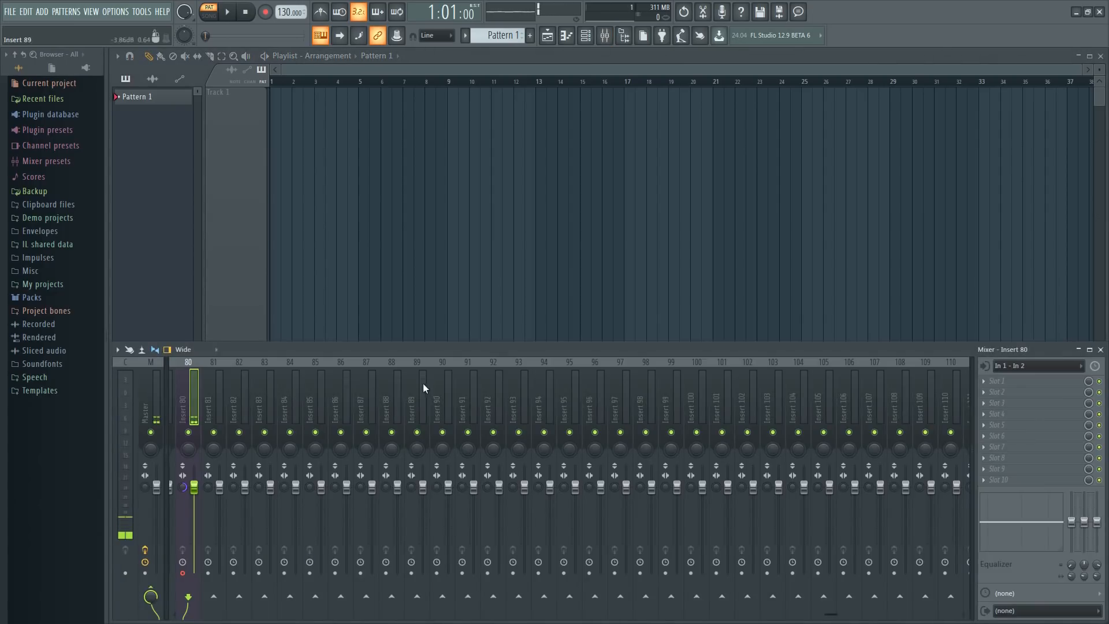
# - Record the incoming audio into the playlist as an audio clip, stop the recording and reduce the REC track's height
pyautogui.click(265, 12)
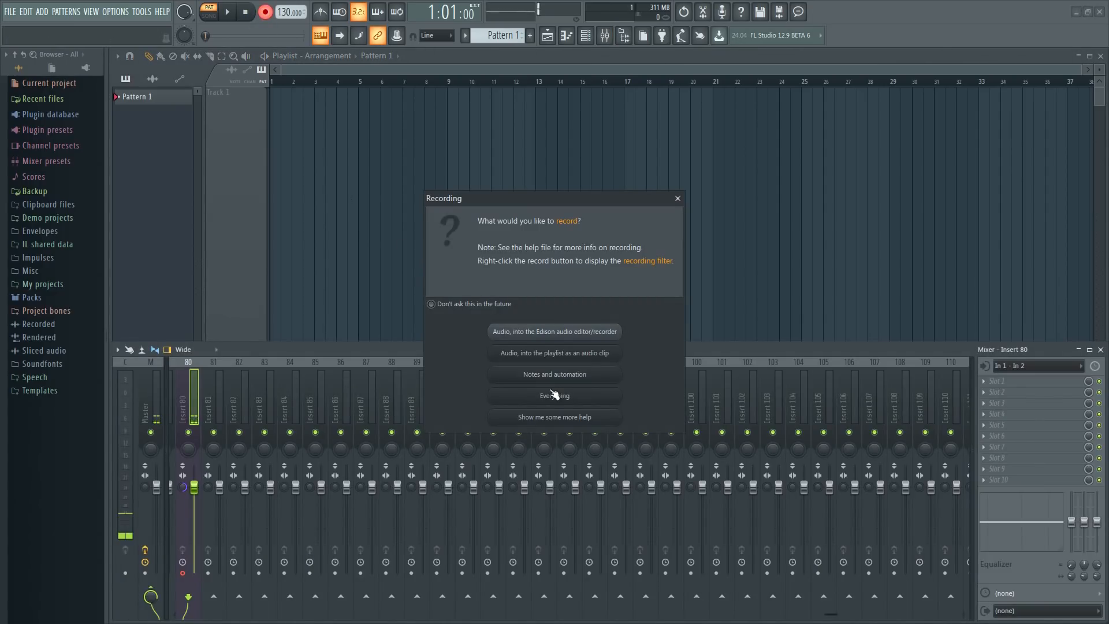
pyautogui.click(537, 356)
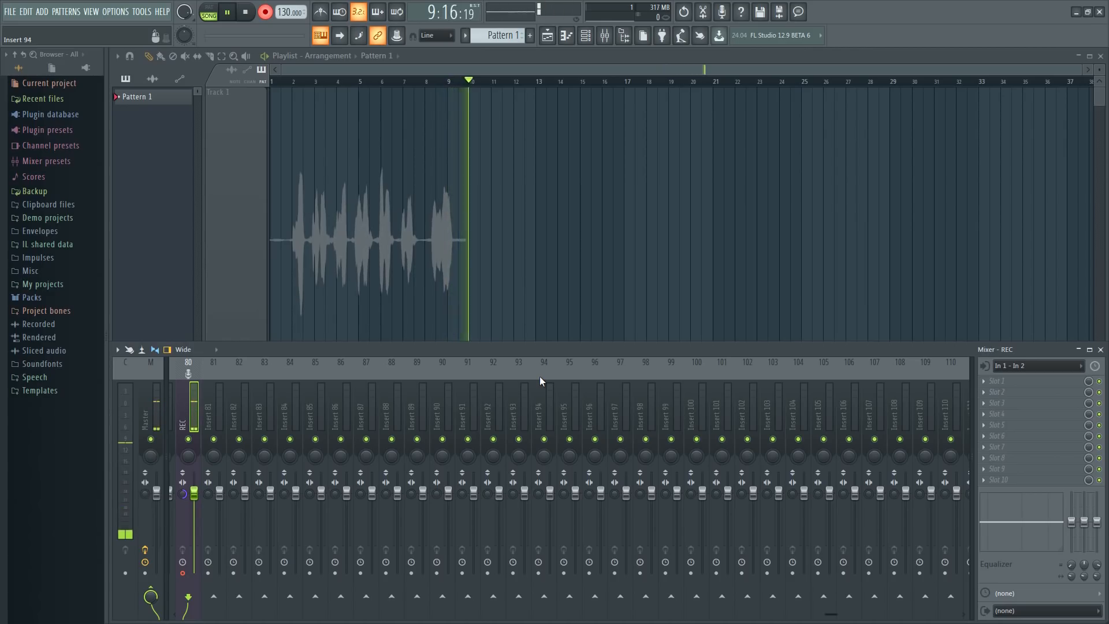
pyautogui.click(245, 12)
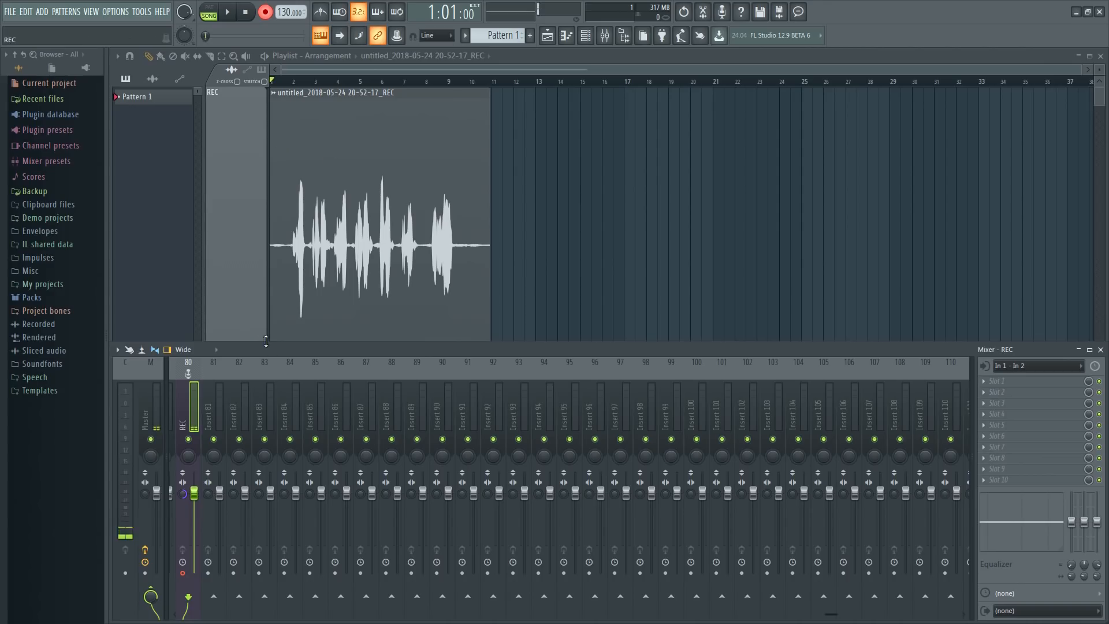
pyautogui.moveTo(245, 345); pyautogui.dragTo(245, 387)
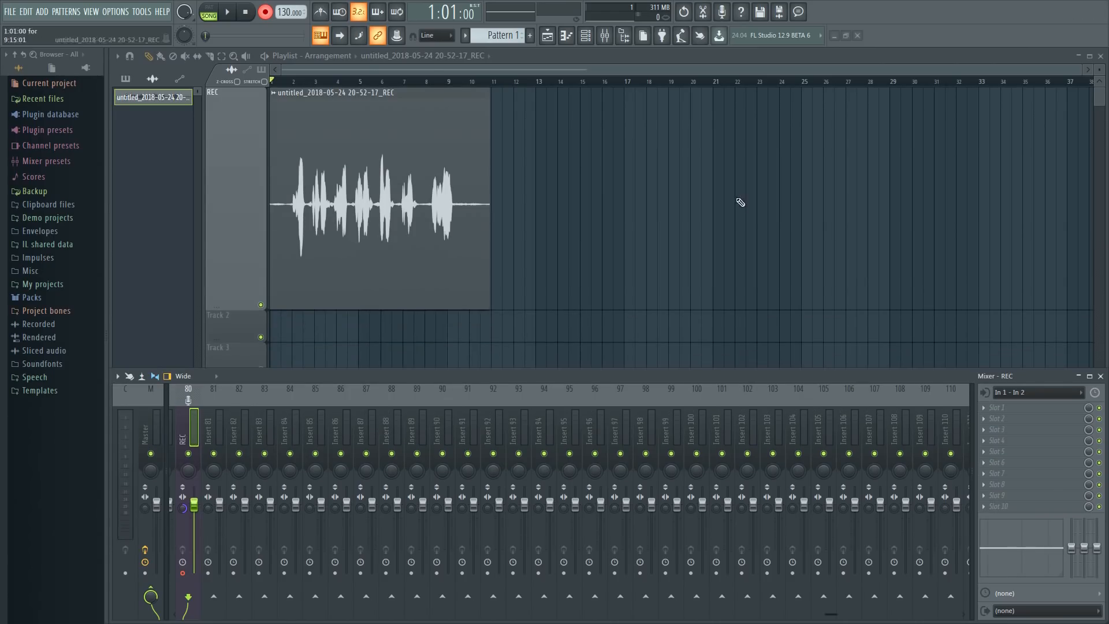
# - Try the Default (hint above menu), Single line and Compact toolbar presets, and restore the Default preset
pyautogui.rightClick(924, 21)
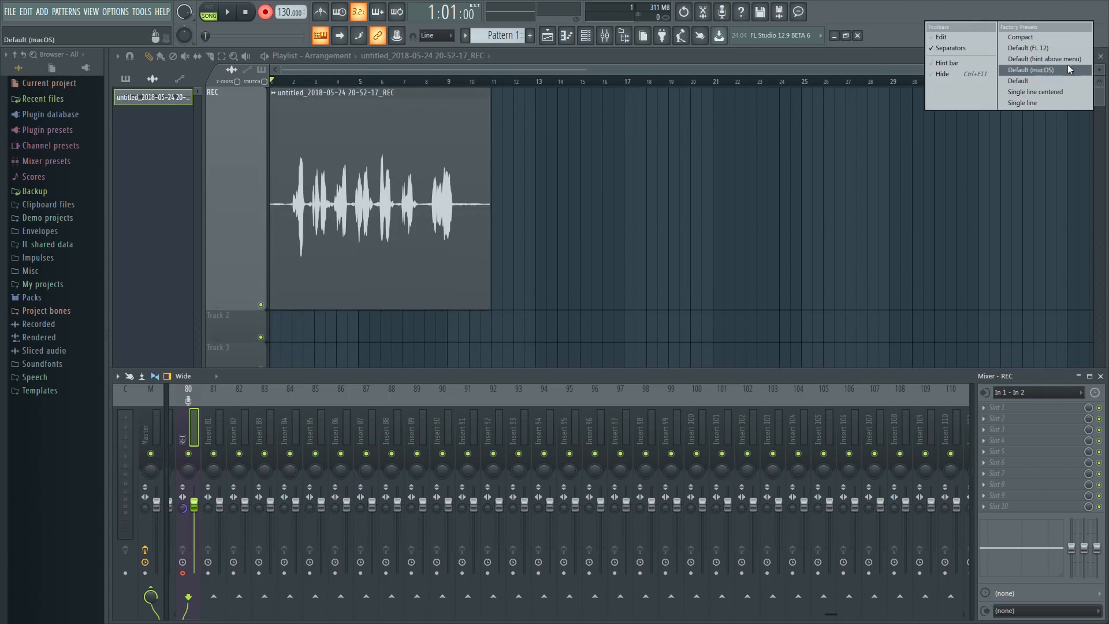
pyautogui.click(1037, 60)
pyautogui.rightClick(914, 26)
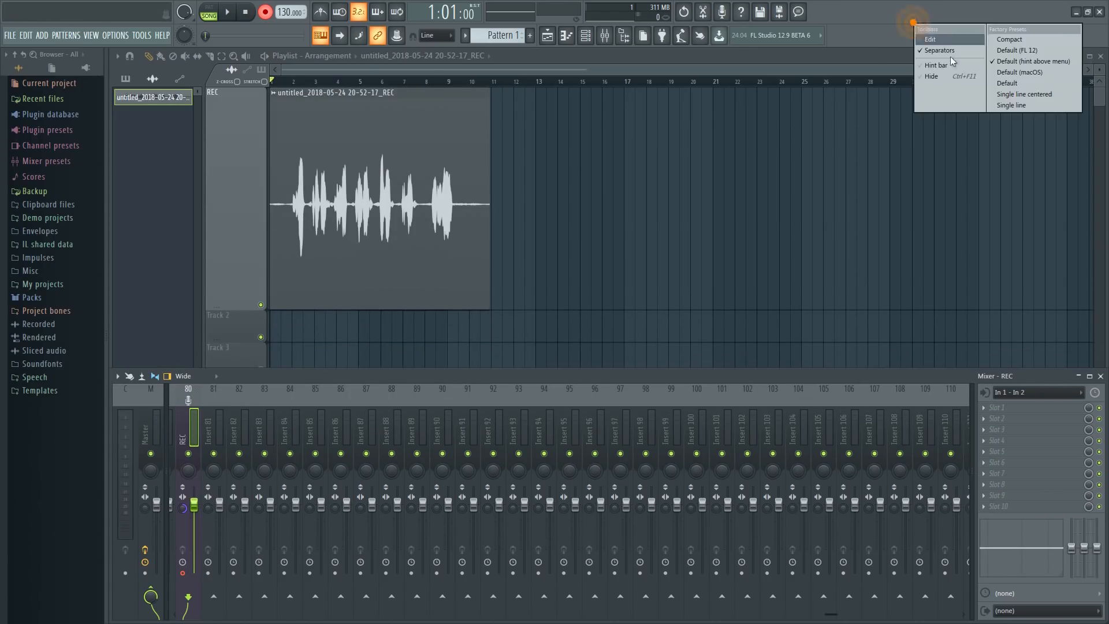
pyautogui.click(1017, 104)
pyautogui.rightClick(676, 15)
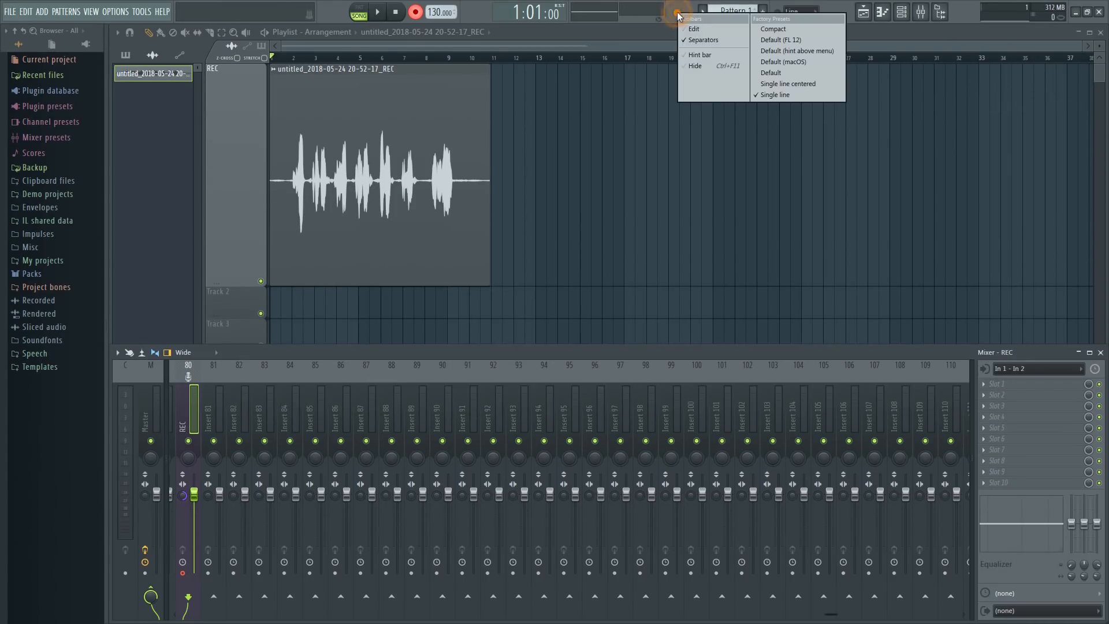
pyautogui.click(799, 40)
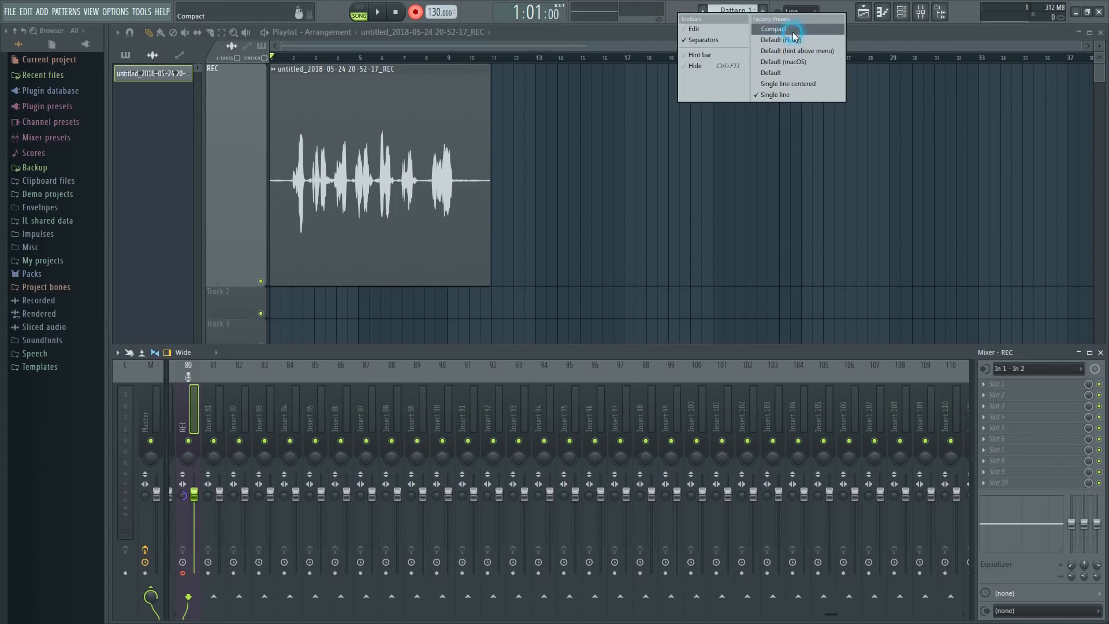
pyautogui.rightClick(768, 23)
pyautogui.click(889, 82)
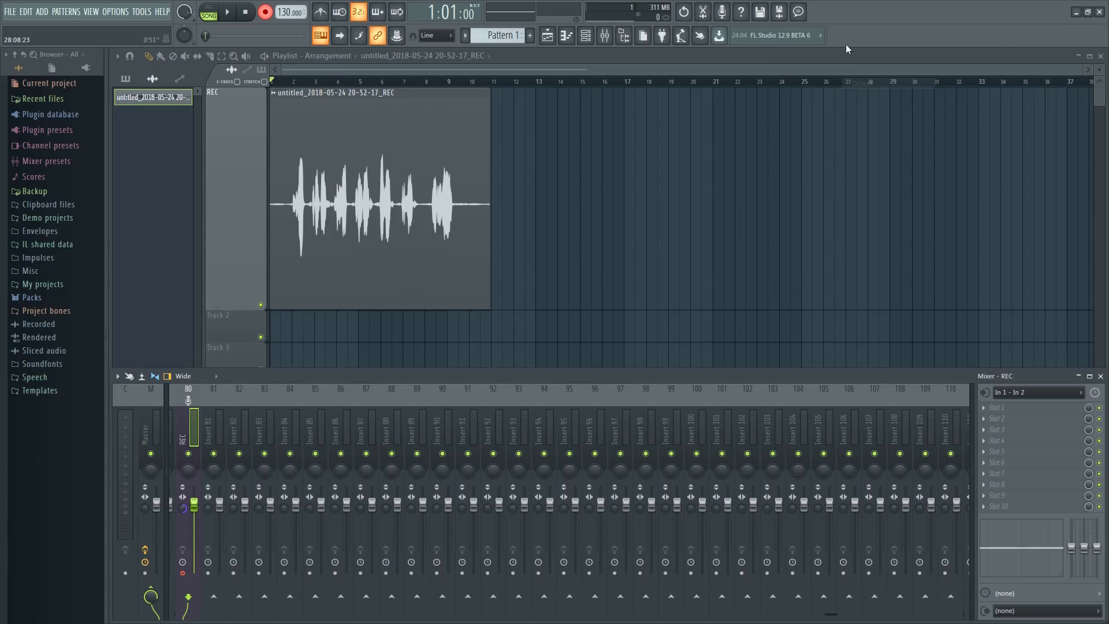
# - Add the Add, Quick tweak last tweaked, Copy and Cut controls to the toolbar, finish editing and restore the Default preset
pyautogui.rightClick(871, 13)
pyautogui.click(906, 30)
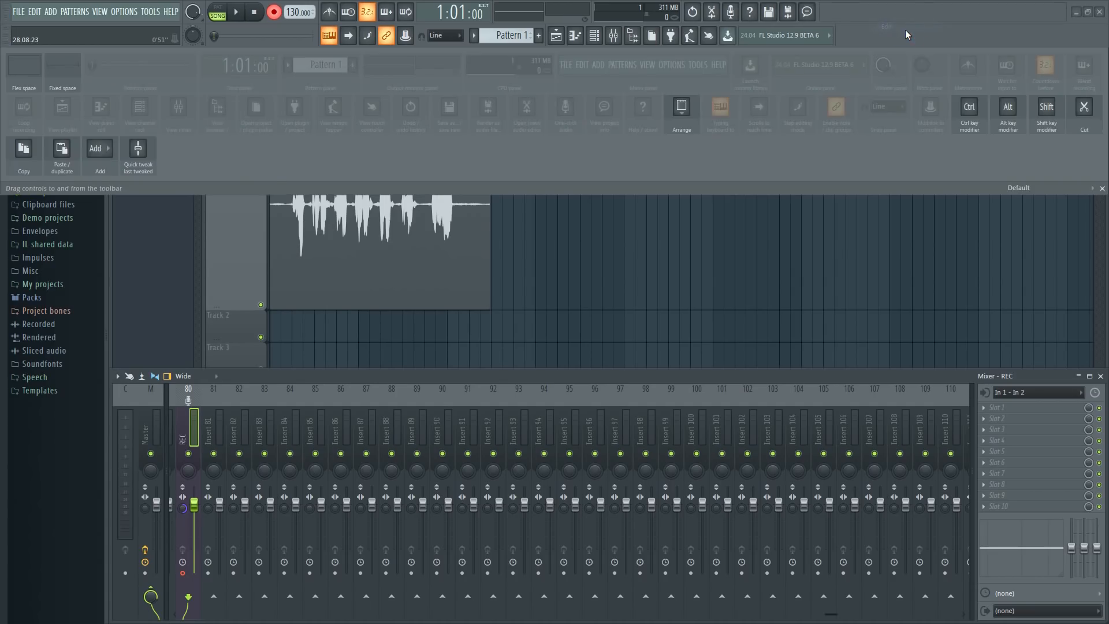
pyautogui.moveTo(95, 148); pyautogui.dragTo(831, 12)
pyautogui.moveTo(138, 148); pyautogui.dragTo(854, 12)
pyautogui.moveTo(24, 151); pyautogui.dragTo(873, 12)
pyautogui.moveTo(1084, 108); pyautogui.dragTo(892, 13)
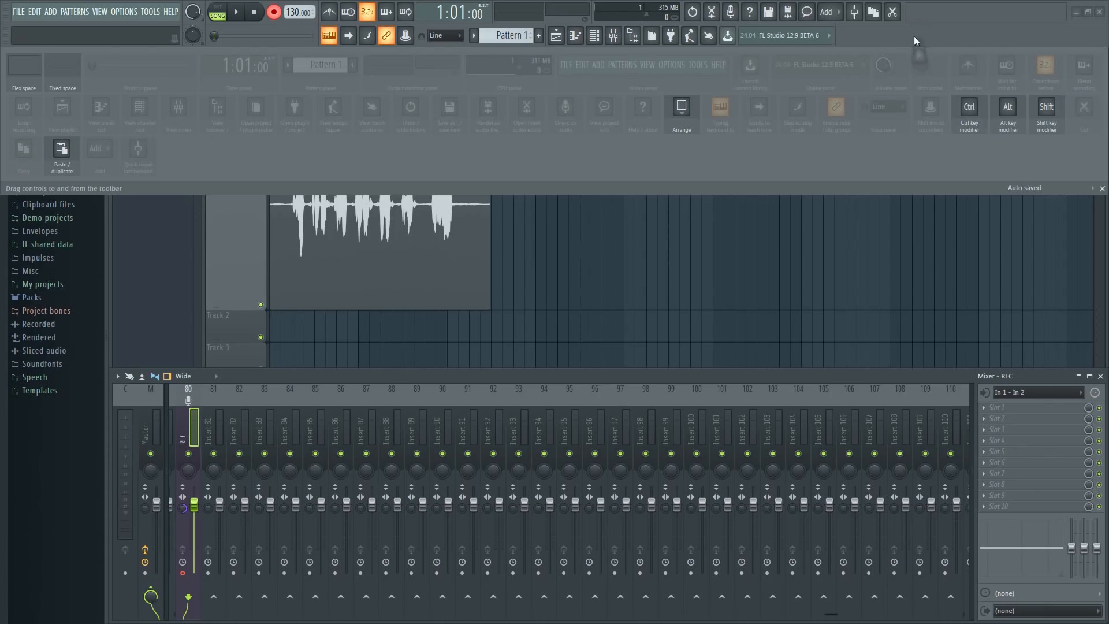
pyautogui.rightClick(914, 30)
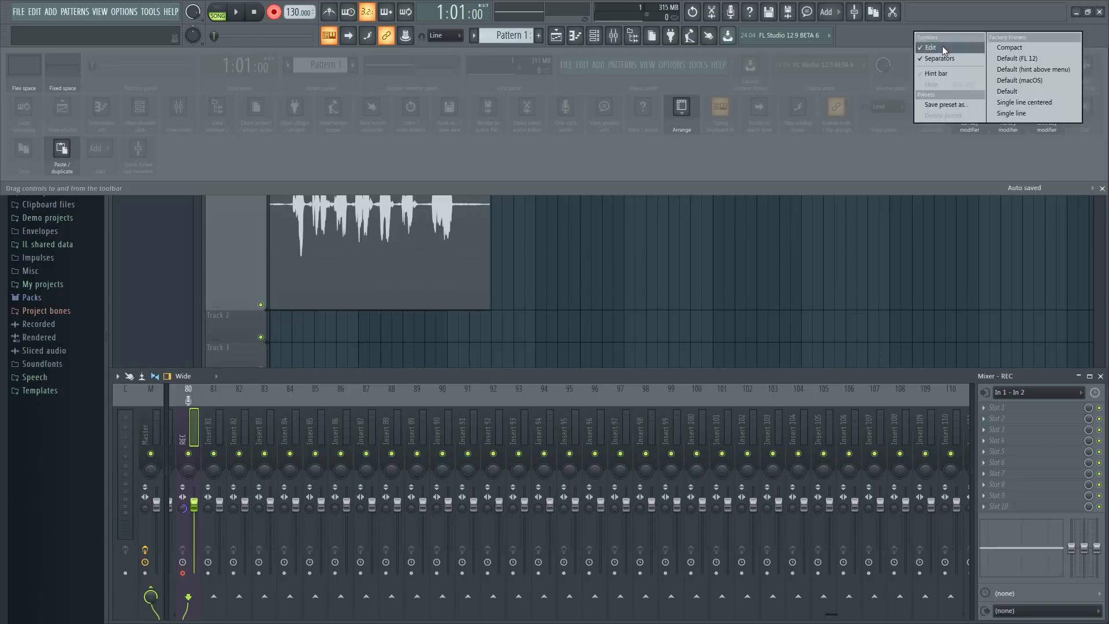
pyautogui.click(942, 47)
pyautogui.rightClick(890, 35)
pyautogui.click(990, 95)
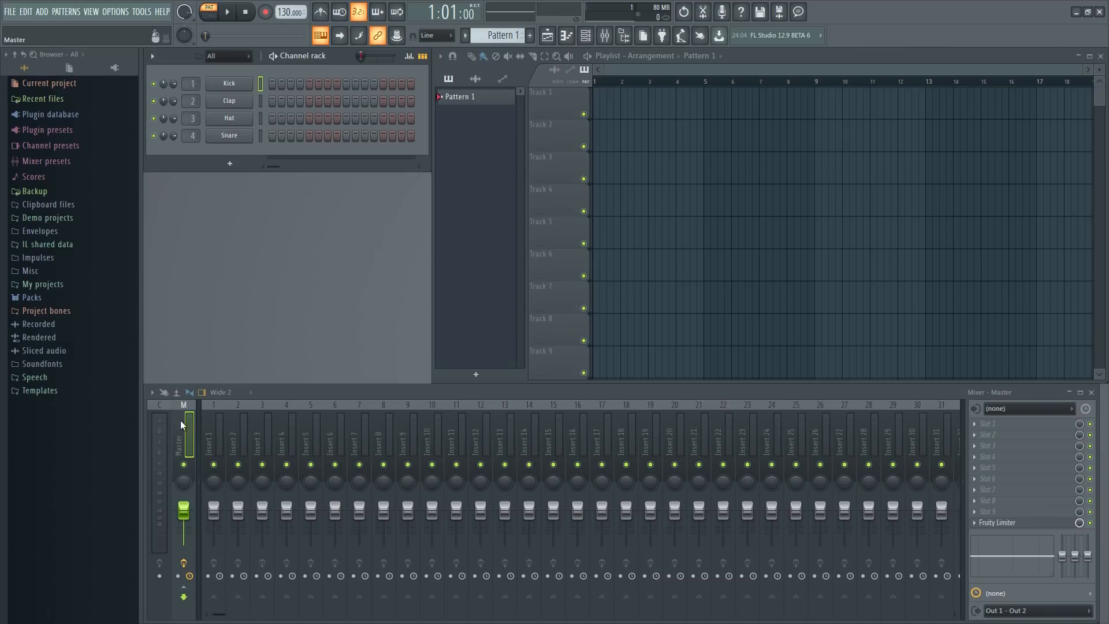
# - Enable High visibility for the GUI display in the general settings
pyautogui.click(122, 11)
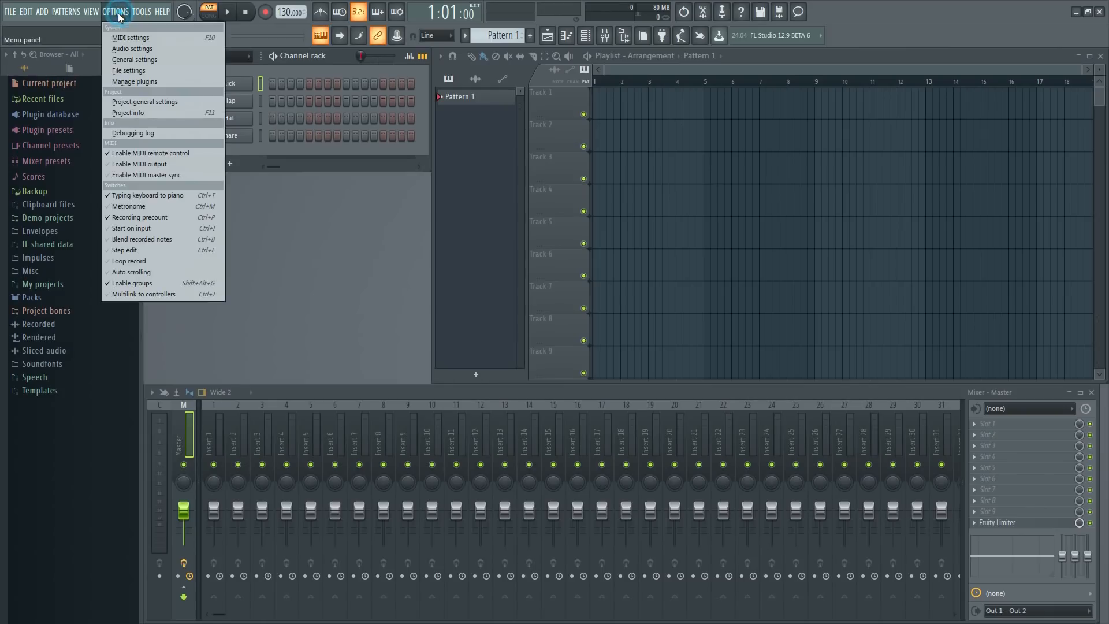
pyautogui.click(161, 57)
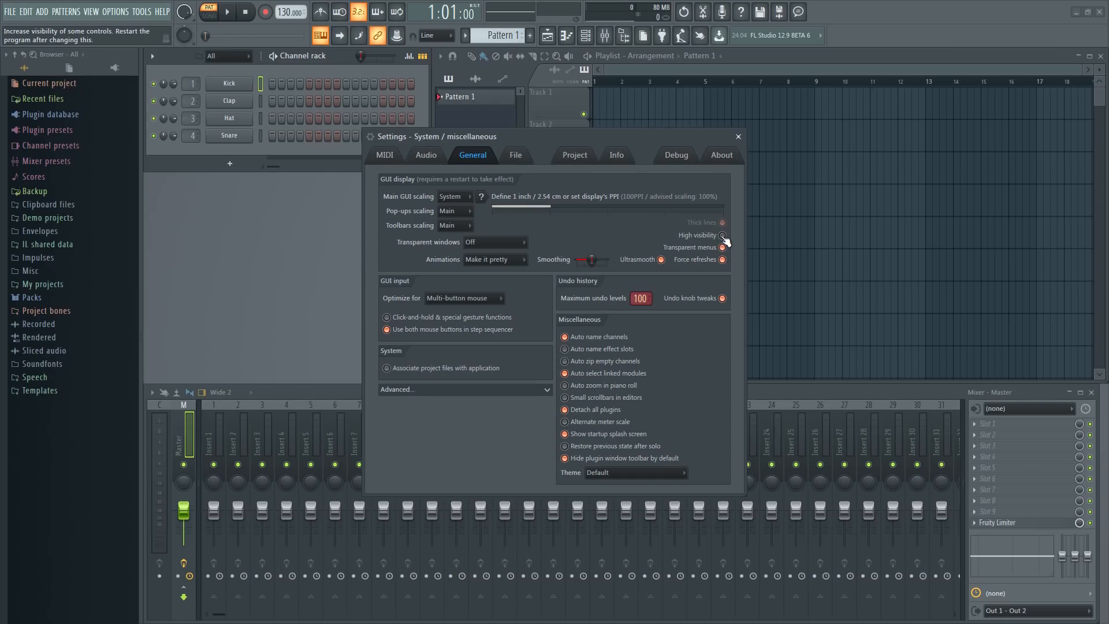
pyautogui.click(723, 236)
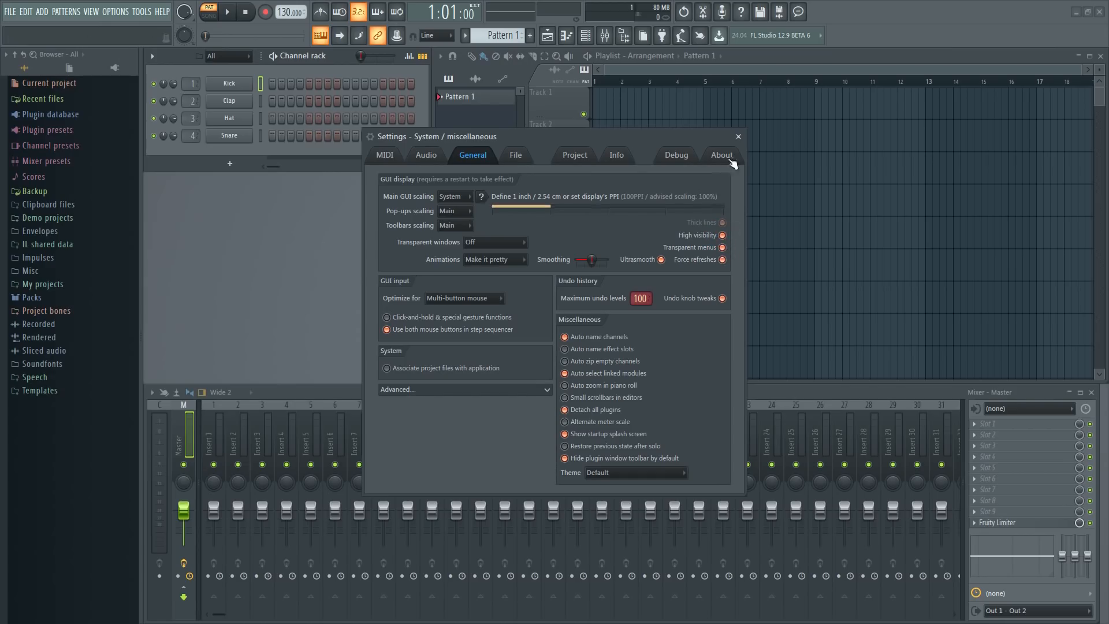
# - Close the settings, exit FL Studio and launch it again from the desktop to apply the High visibility display
pyautogui.click(739, 137)
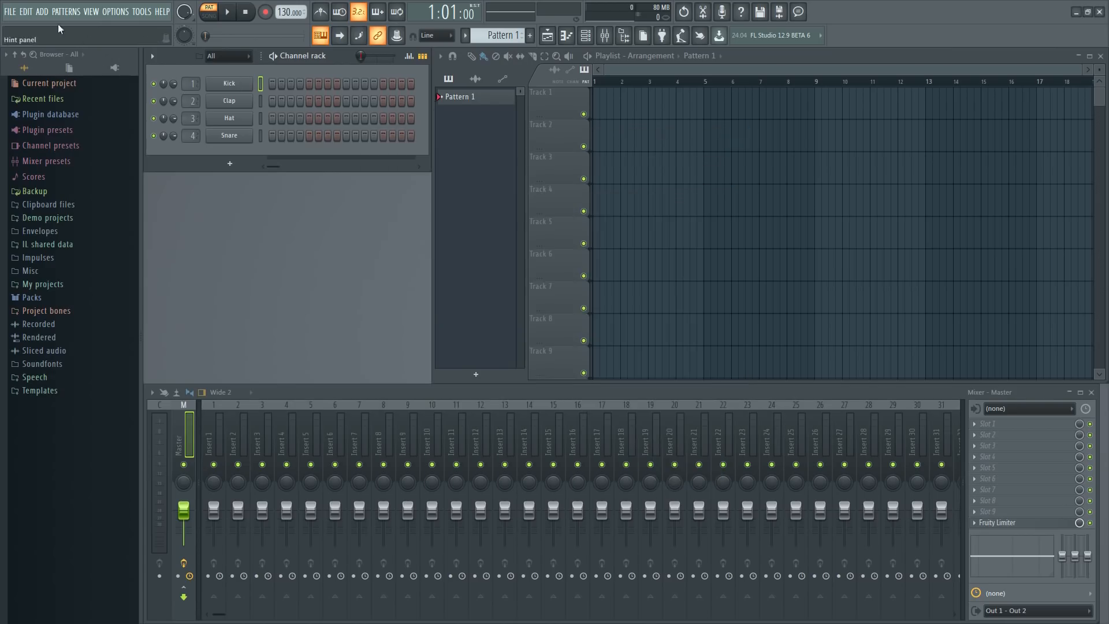
pyautogui.click(11, 14)
pyautogui.click(118, 217)
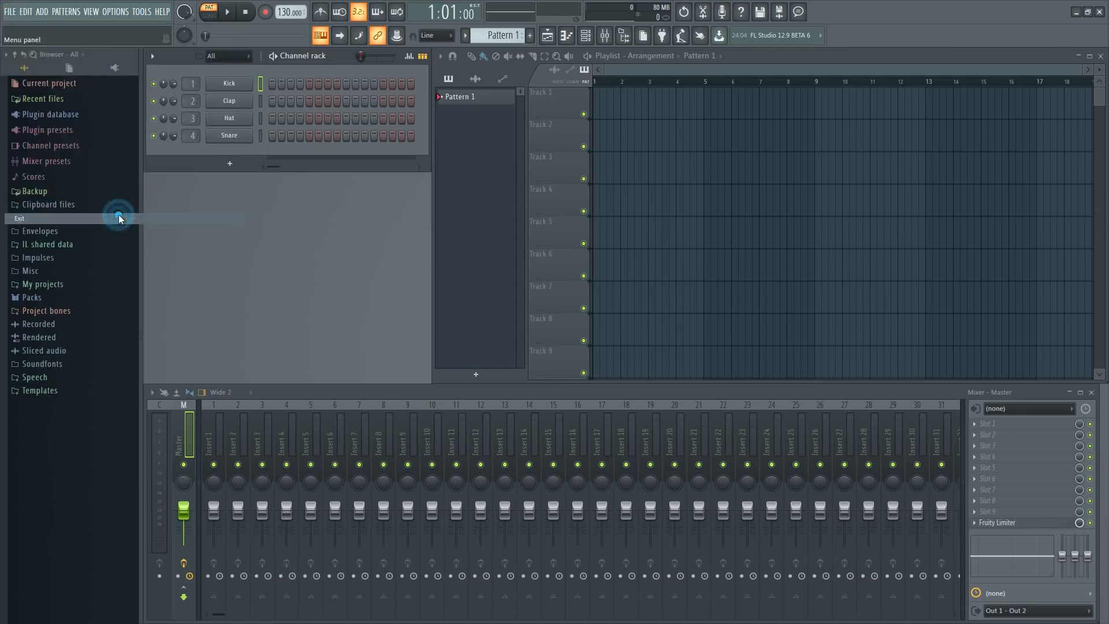
pyautogui.doubleClick(581, 261)
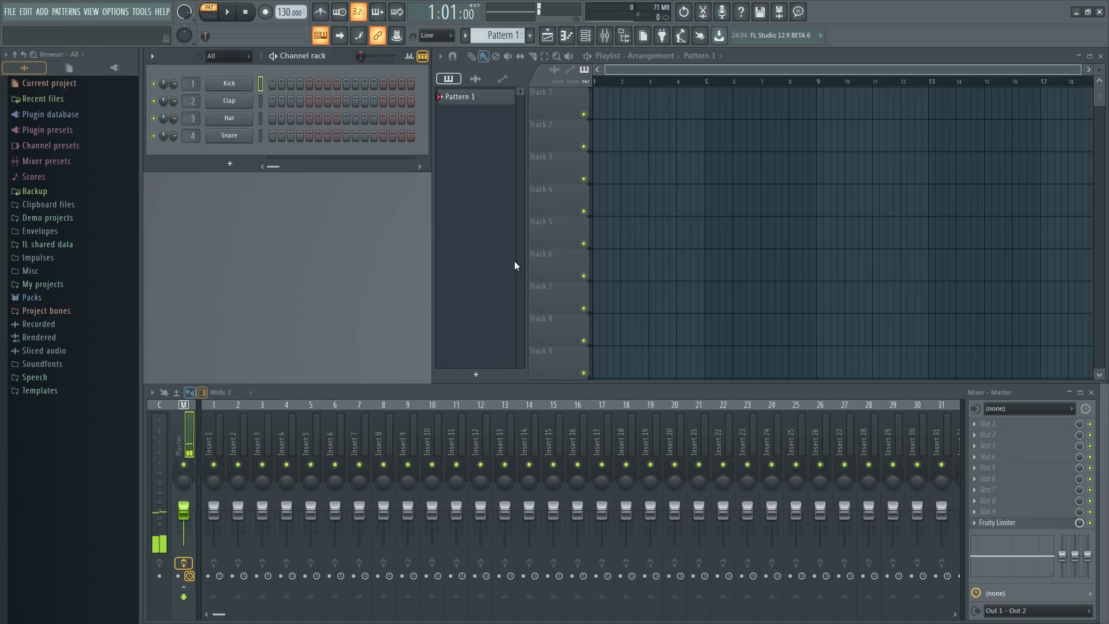
# - Open the recent Knocked Out project, bring the mixer in front of the channel rack, and examine the playlist and mixer
pyautogui.click(12, 12)
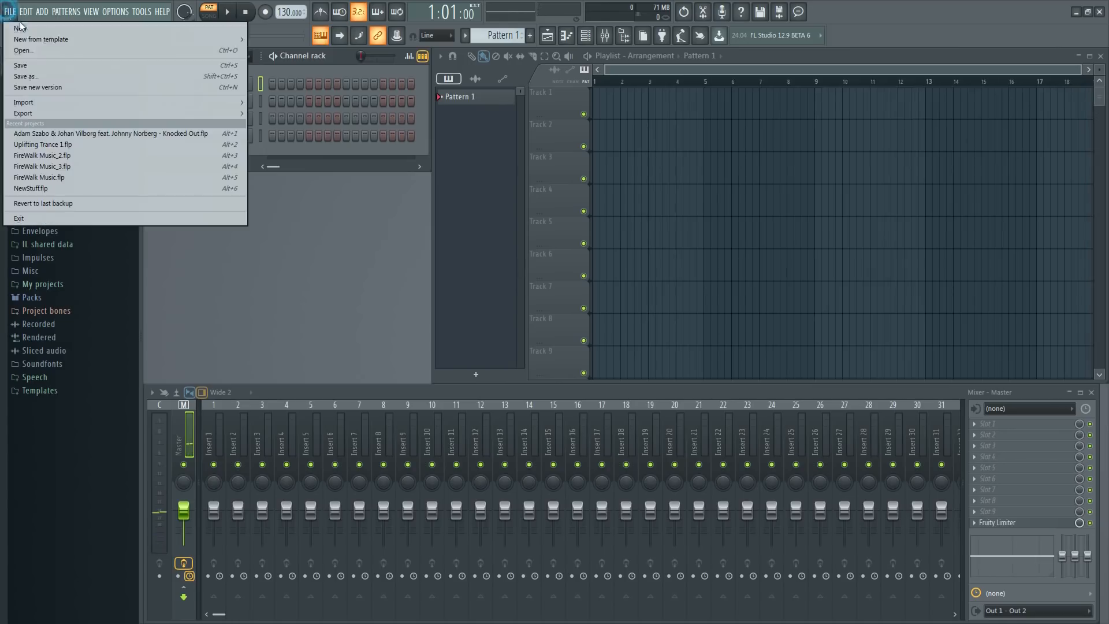
pyautogui.click(77, 141)
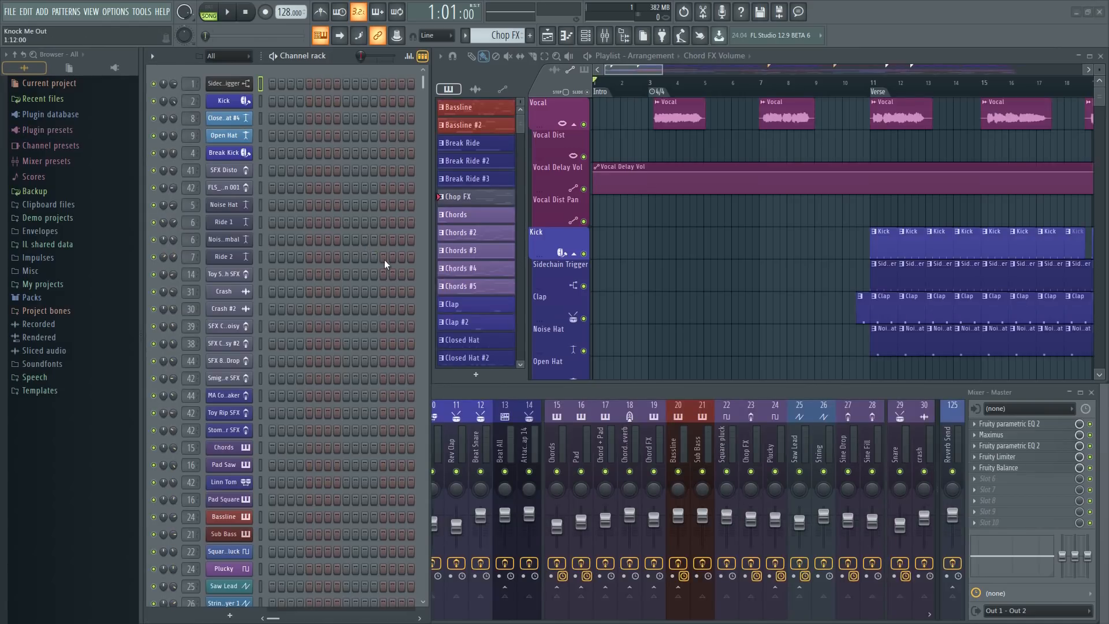
pyautogui.click(513, 387)
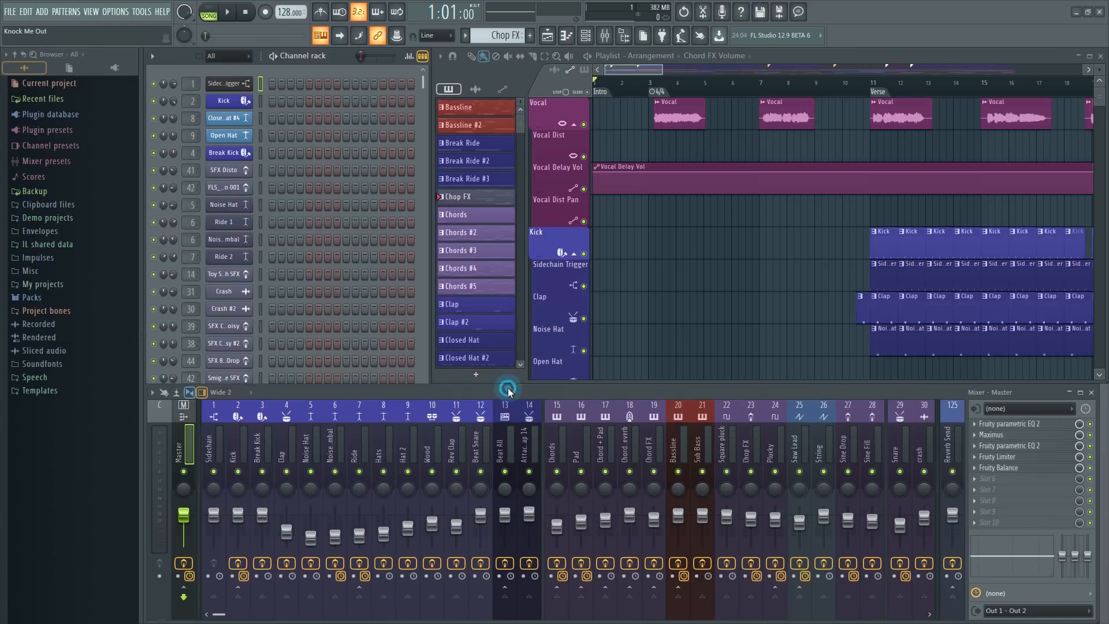
pyautogui.scroll(-3, 904, 93)
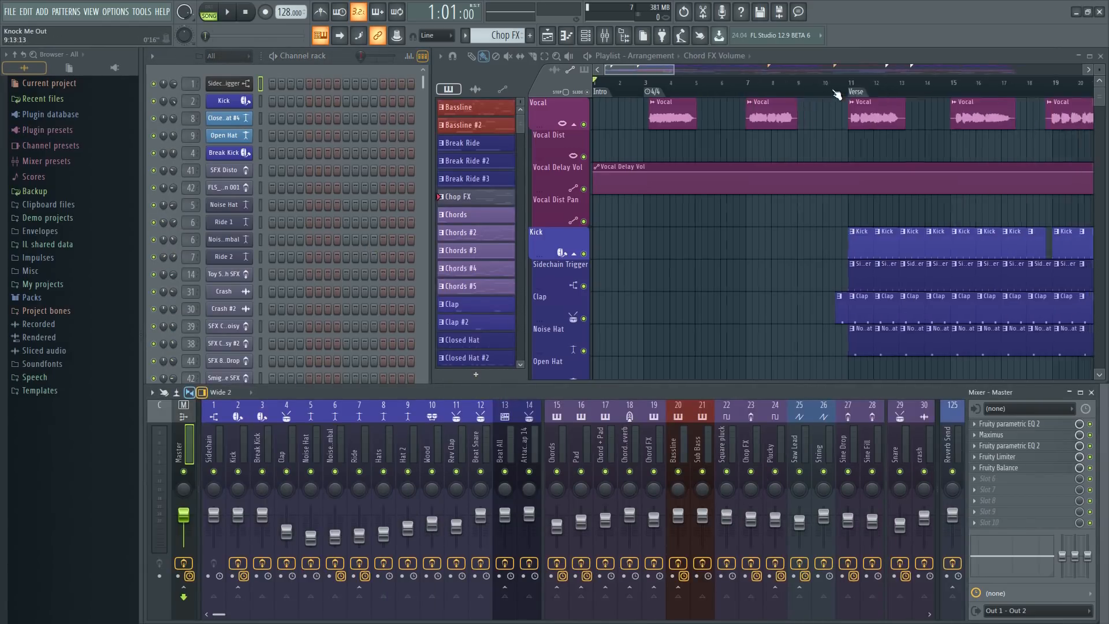
pyautogui.moveTo(671, 68); pyautogui.dragTo(726, 74)
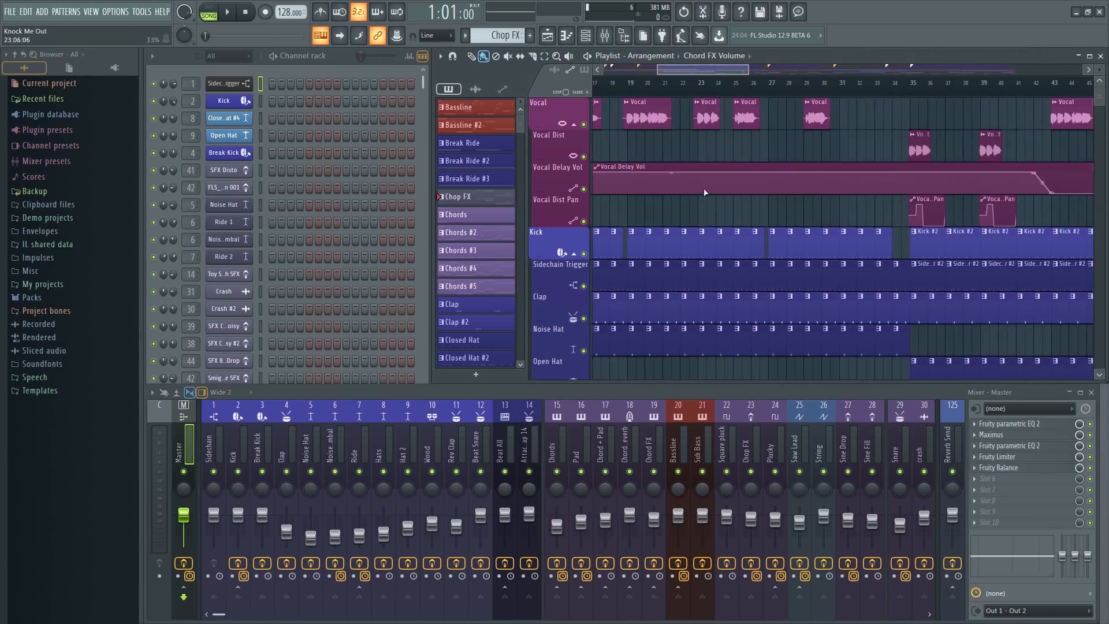
pyautogui.scroll(-8, 404, 438)
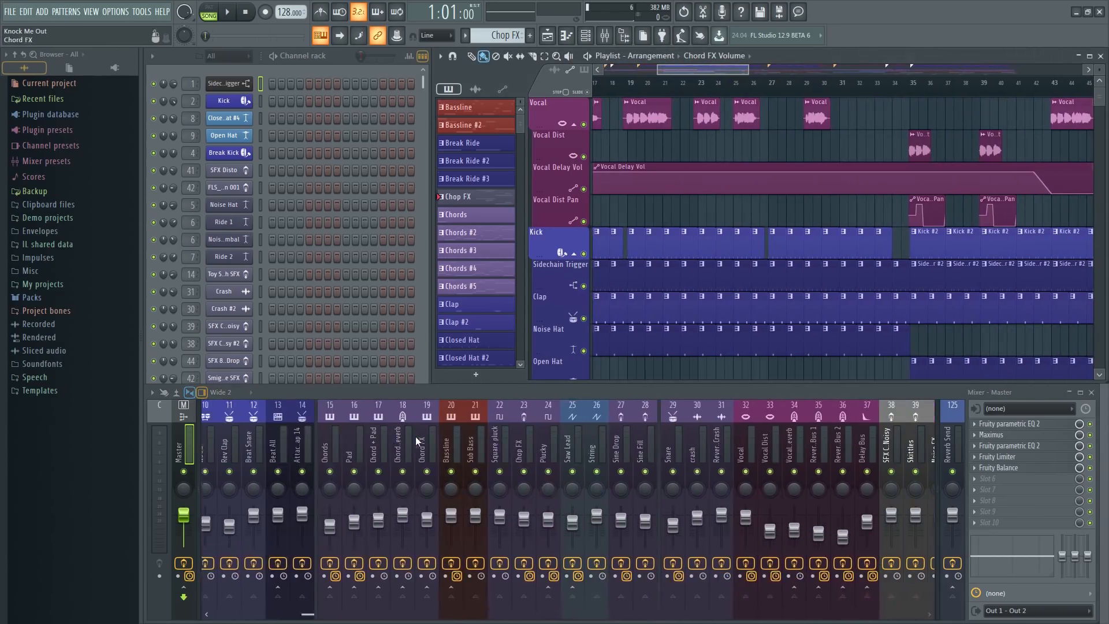
pyautogui.scroll(8, 415, 436)
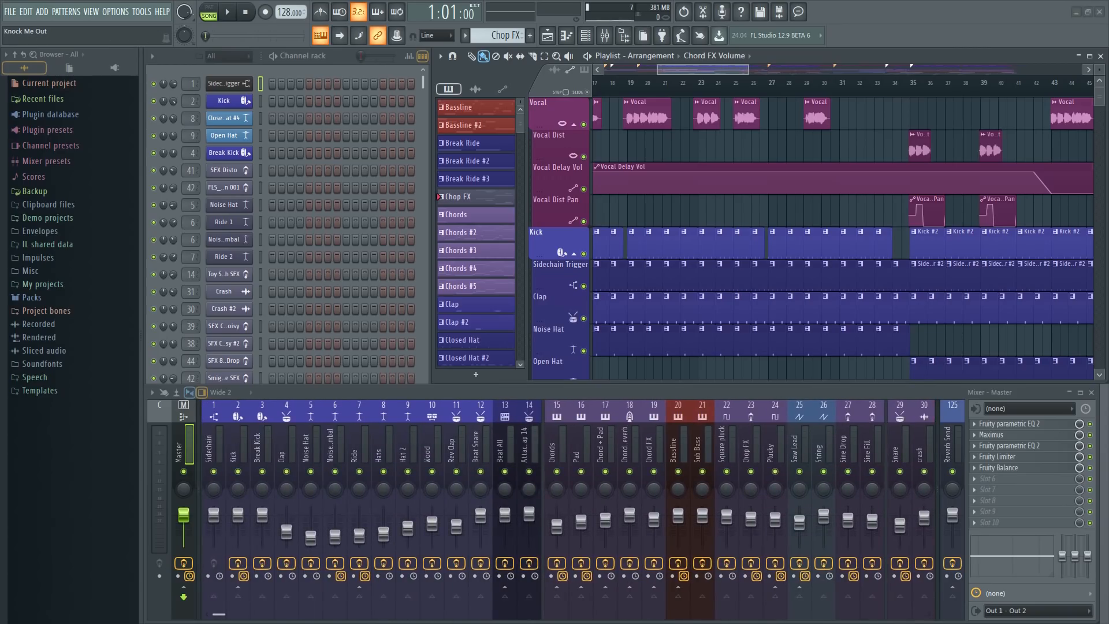
# - Review the duration options for dumping the score log to the selected pattern
pyautogui.click(142, 12)
pyautogui.moveTo(226, 125)
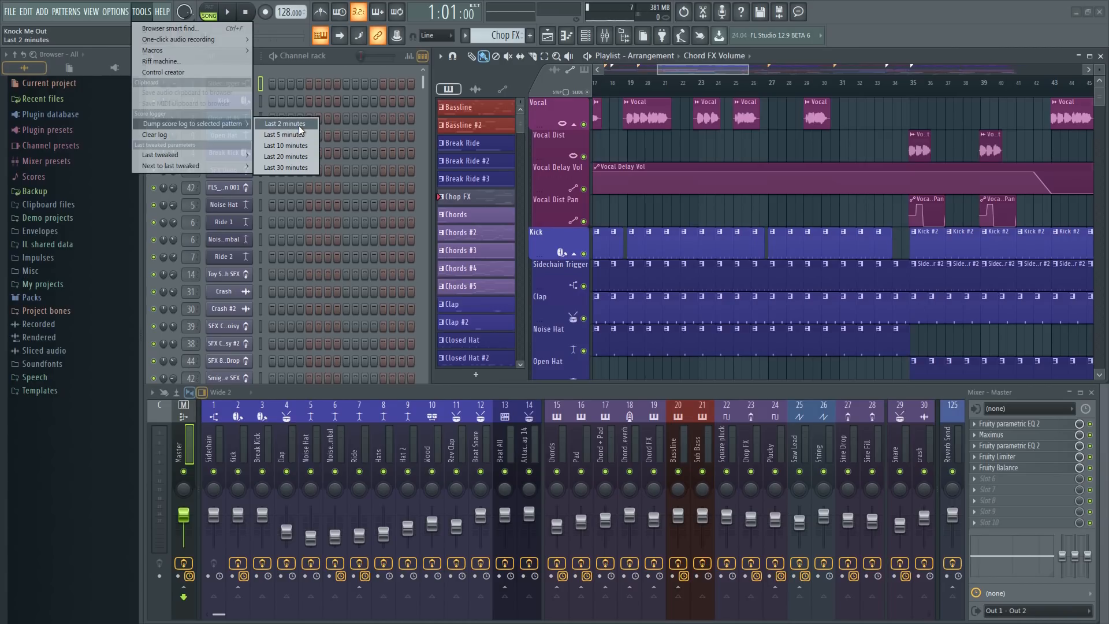
# - Disable High visibility for the GUI display in the general settings and restart FL Studio to apply it
pyautogui.click(116, 12)
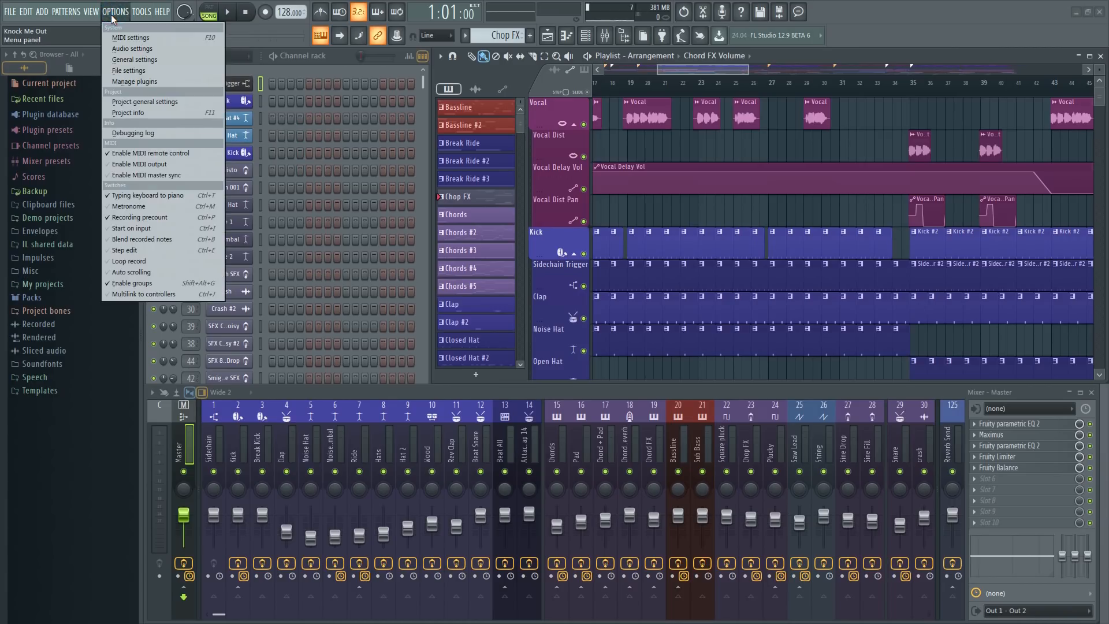
pyautogui.click(150, 60)
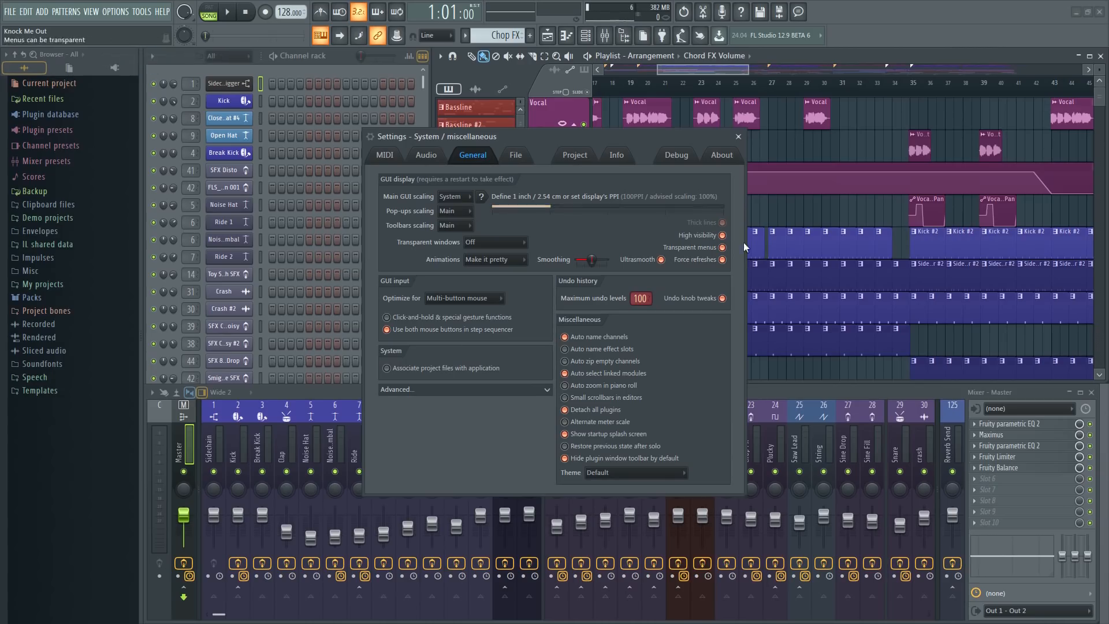
pyautogui.click(725, 236)
pyautogui.click(738, 136)
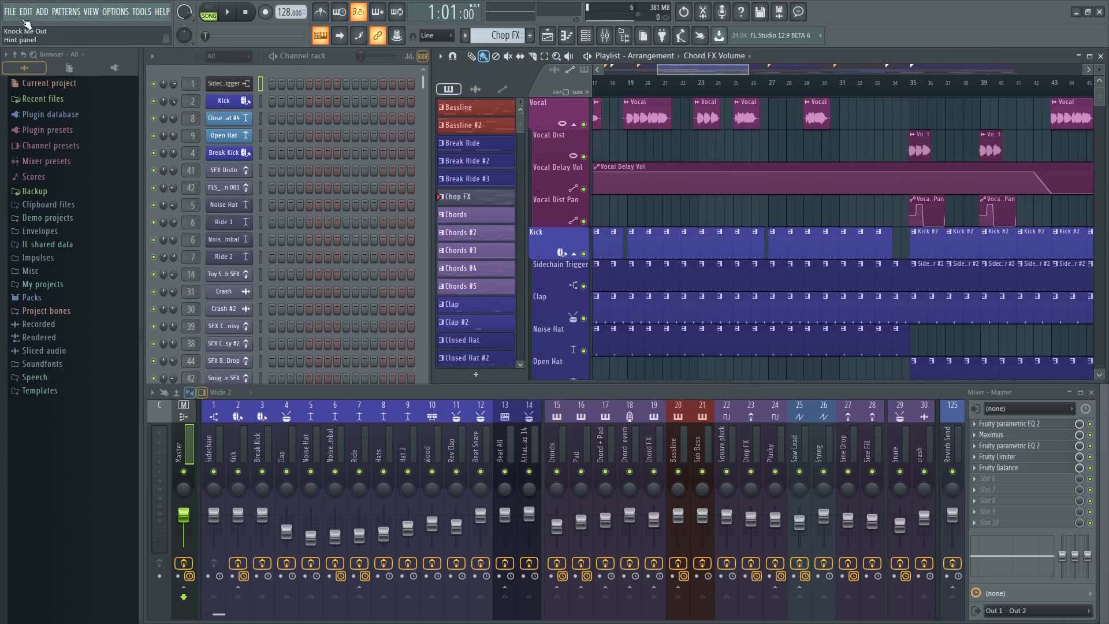
pyautogui.click(10, 12)
pyautogui.click(33, 217)
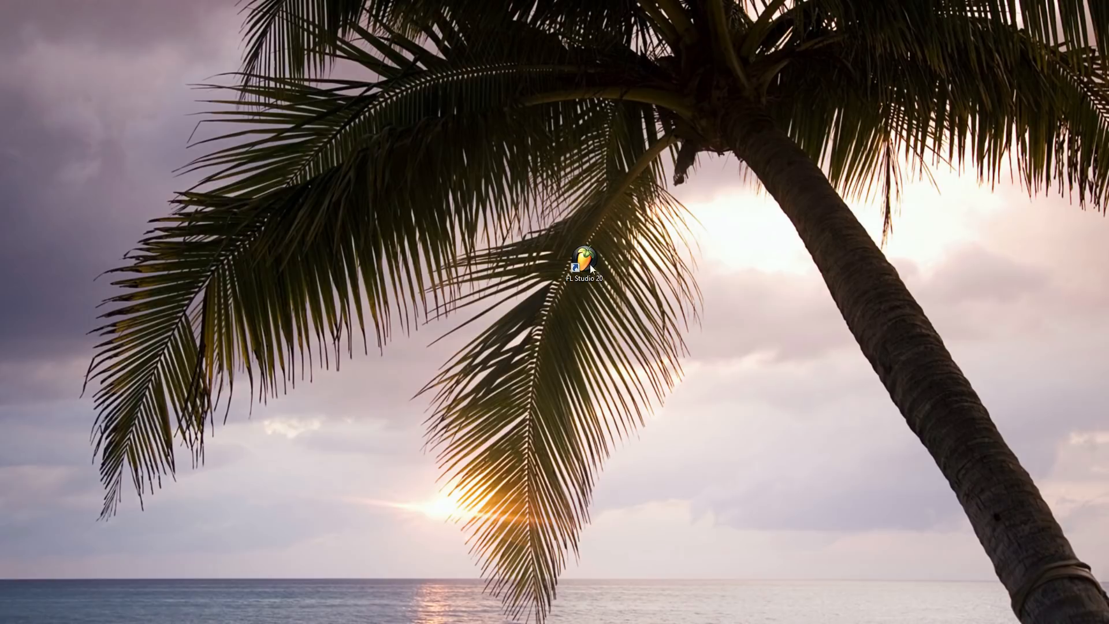
pyautogui.doubleClick(584, 261)
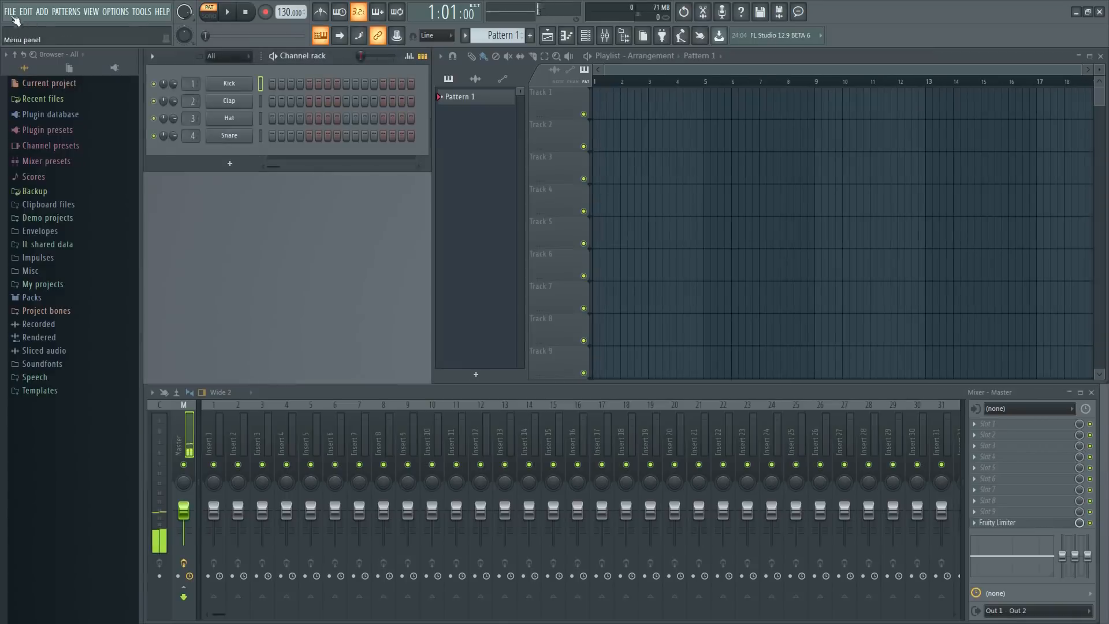
# - Reopen the recent Knocked Out project and bring the mixer in front of the channel rack
pyautogui.click(14, 19)
pyautogui.click(64, 131)
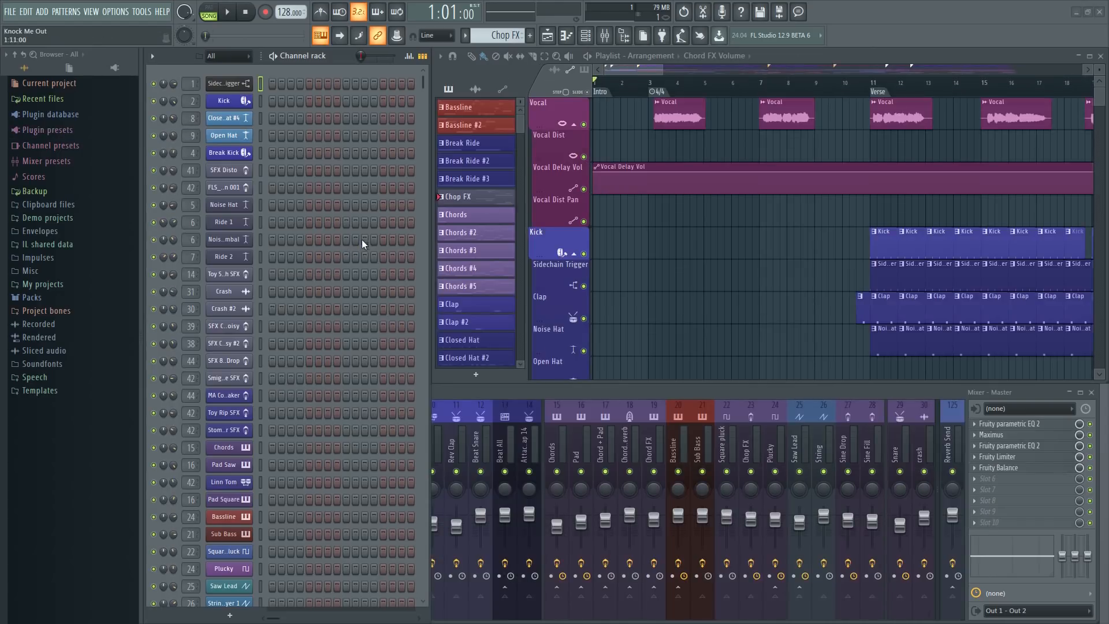
pyautogui.click(530, 387)
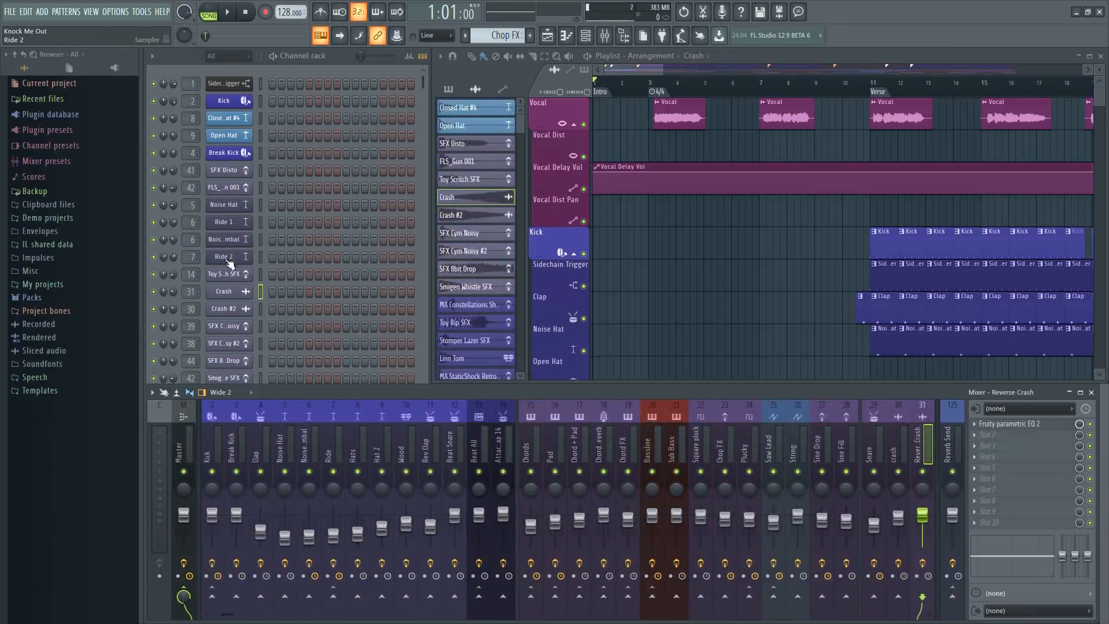
# - Open the Ride 2 channel's sampler settings, examine the second page of precomputed effects, and close the channel window
pyautogui.click(226, 258)
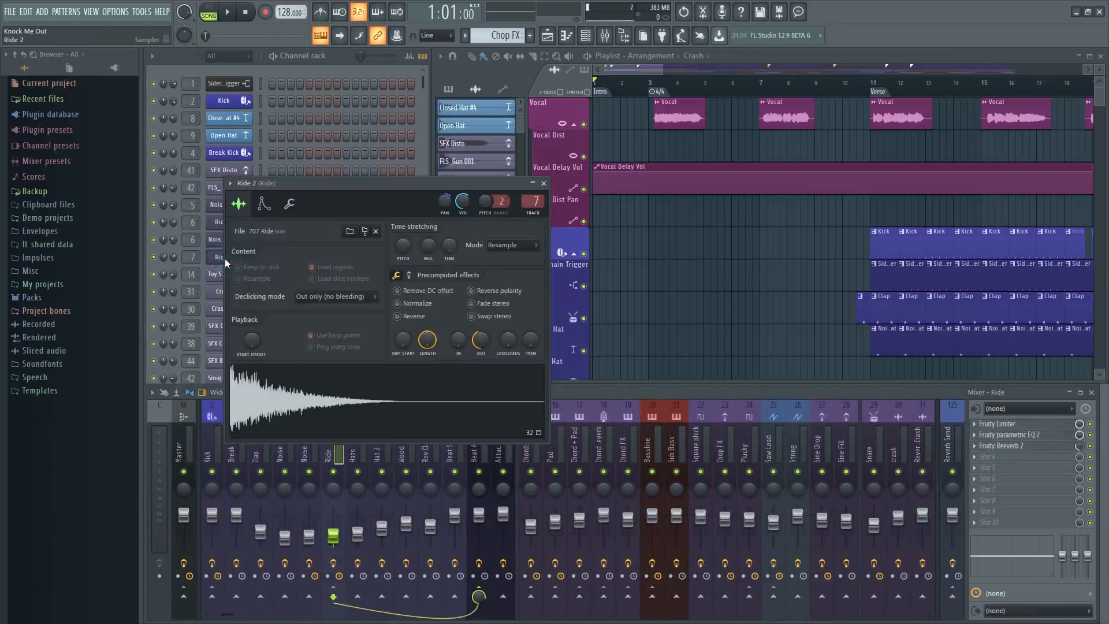
pyautogui.click(410, 275)
pyautogui.moveTo(414, 298); pyautogui.dragTo(531, 323)
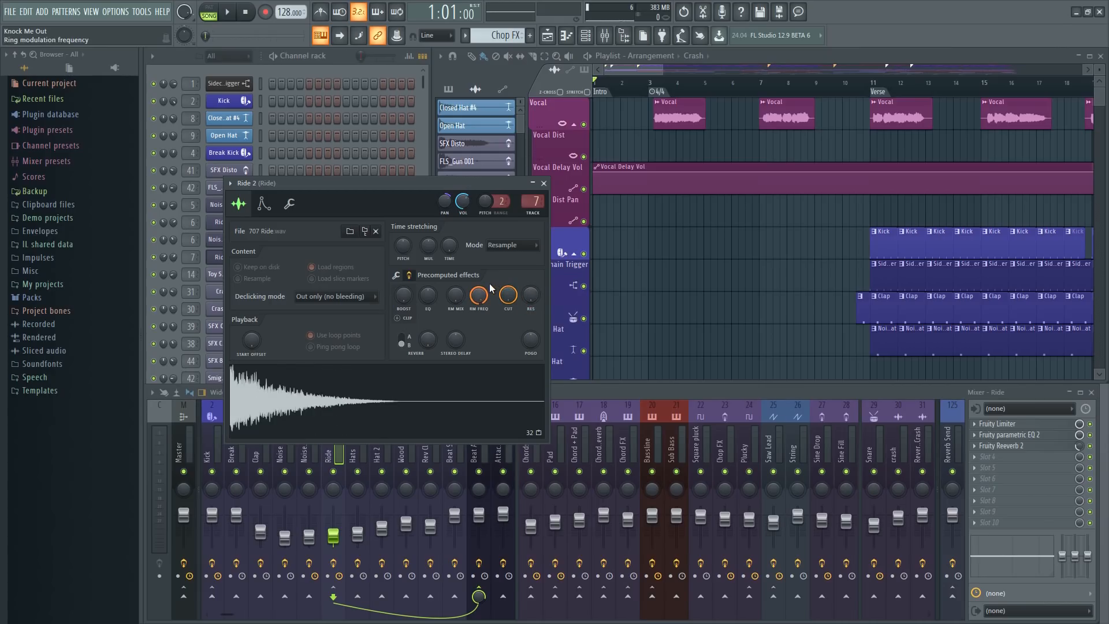
pyautogui.moveTo(466, 179); pyautogui.dragTo(457, 115)
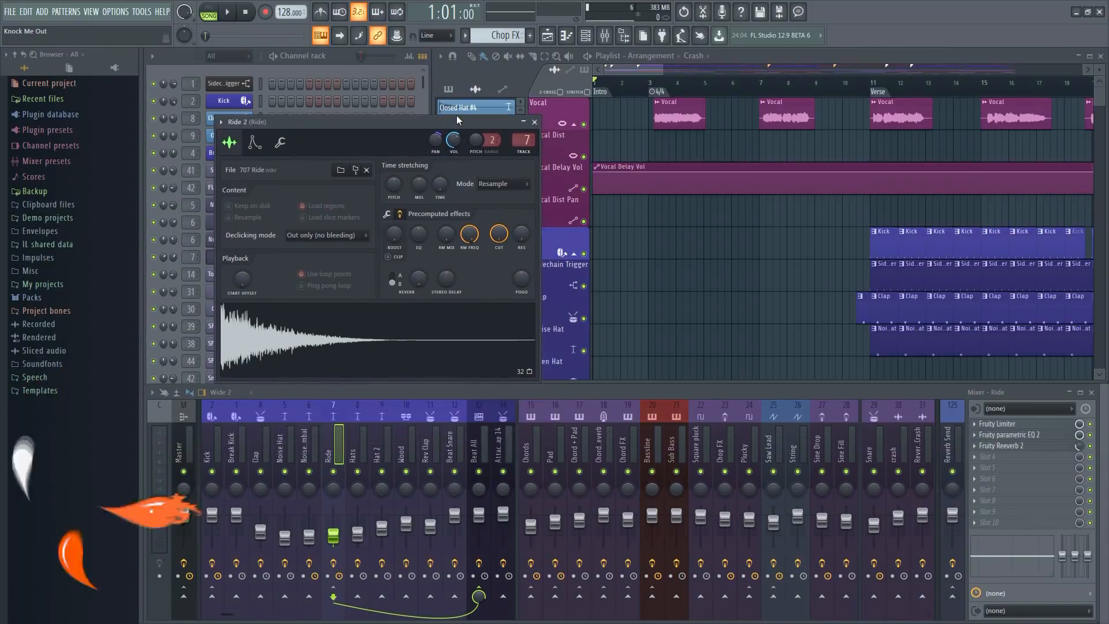
pyautogui.click(534, 121)
# - Show the graph editor in the channel rack
pyautogui.click(409, 56)
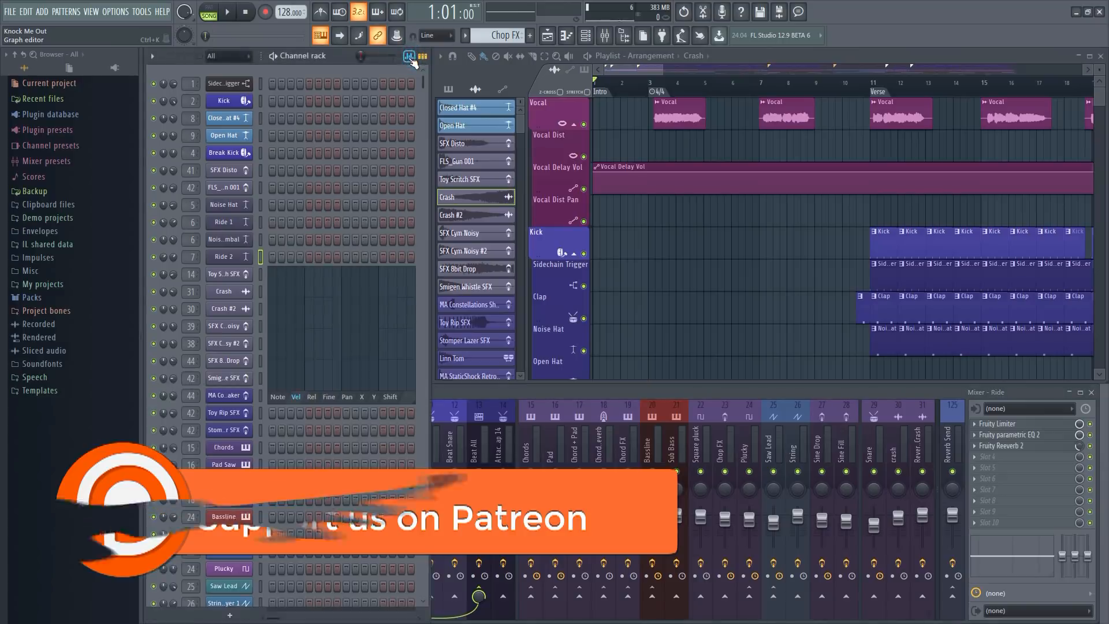